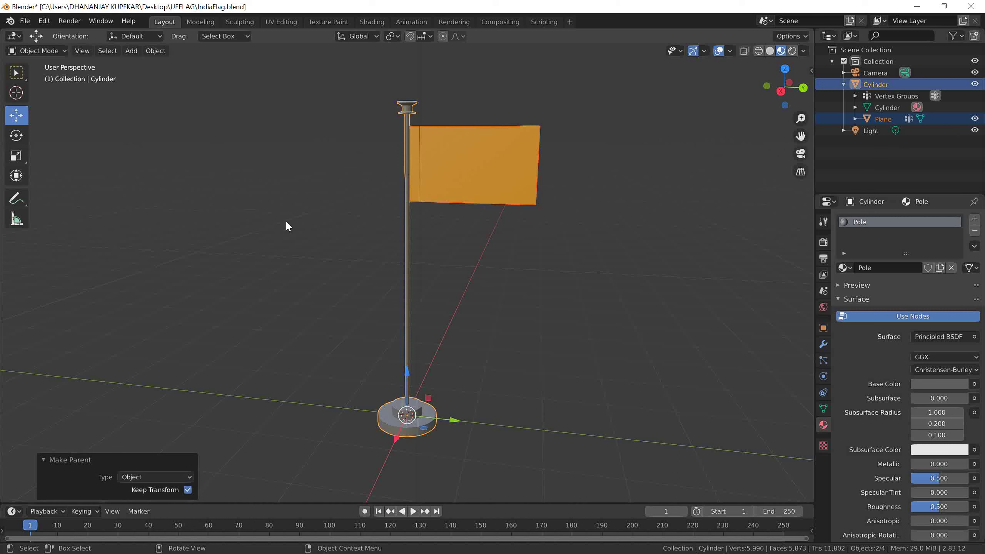
Step: Apply the transforms of the flag plane and pole together, and save the file
click(287, 226)
scroll(431, 301, down, 5)
scroll(418, 225, up, 3)
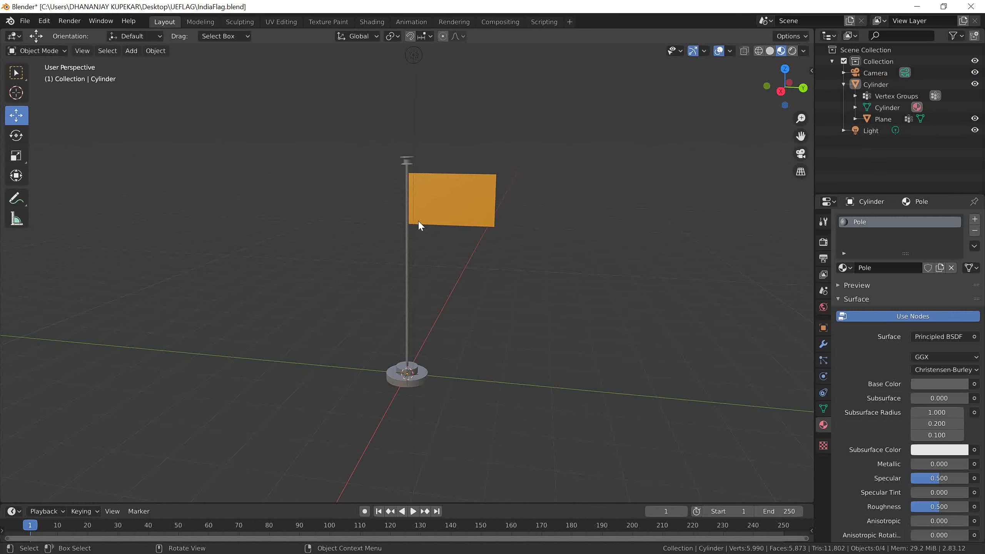
scroll(419, 217, up, 3)
click(421, 199)
shift+click(406, 222)
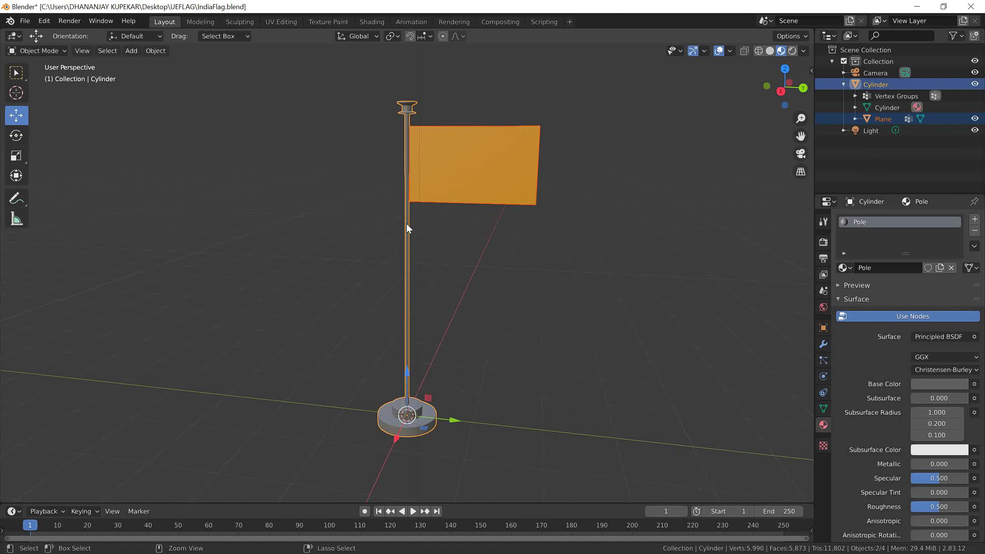
key(ctrl+a)
click(395, 248)
key(ctrl+s)
Step: Start an FBX export of the selected flag and pole into the UEFLAG folder, naming the file flag1.fbx
click(447, 167)
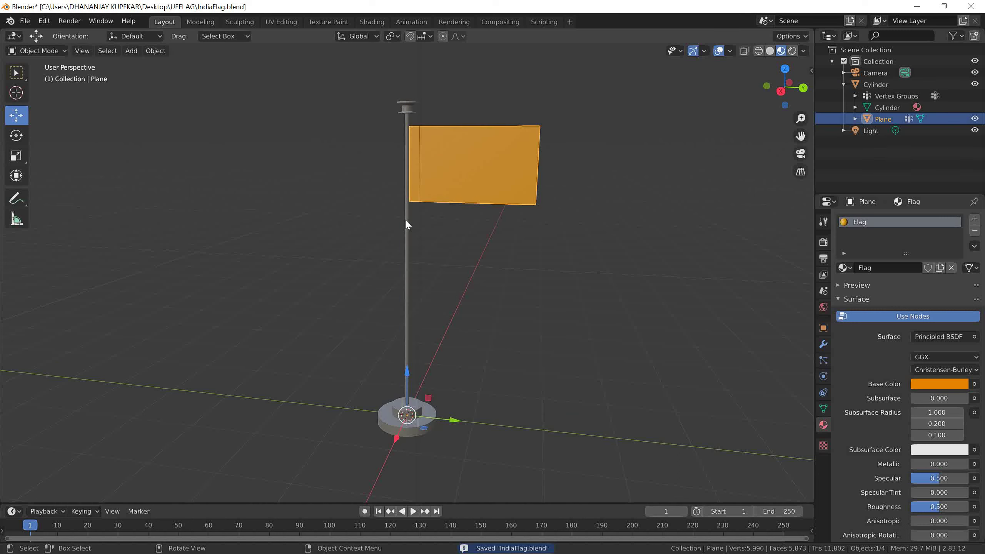
shift+click(405, 224)
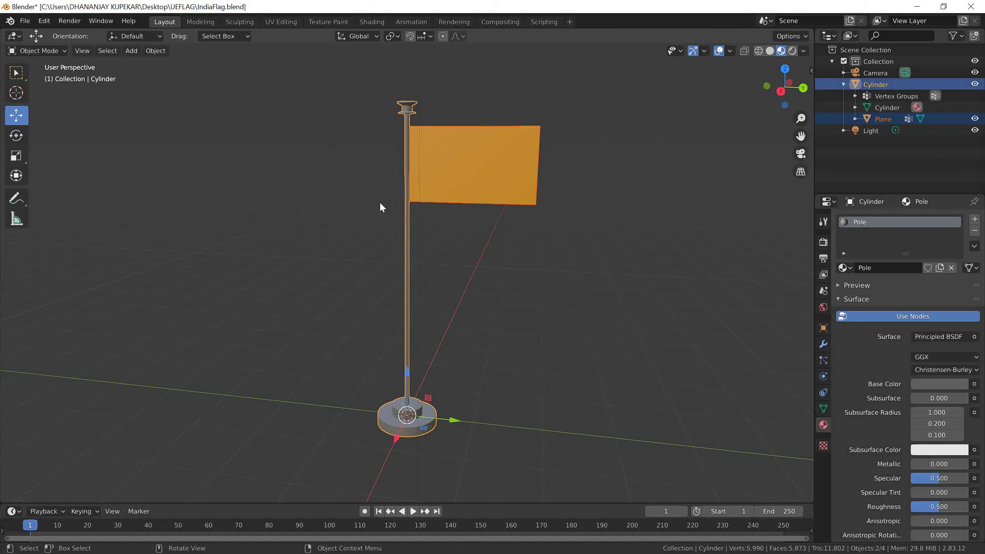
click(25, 21)
mouse_move(51, 189)
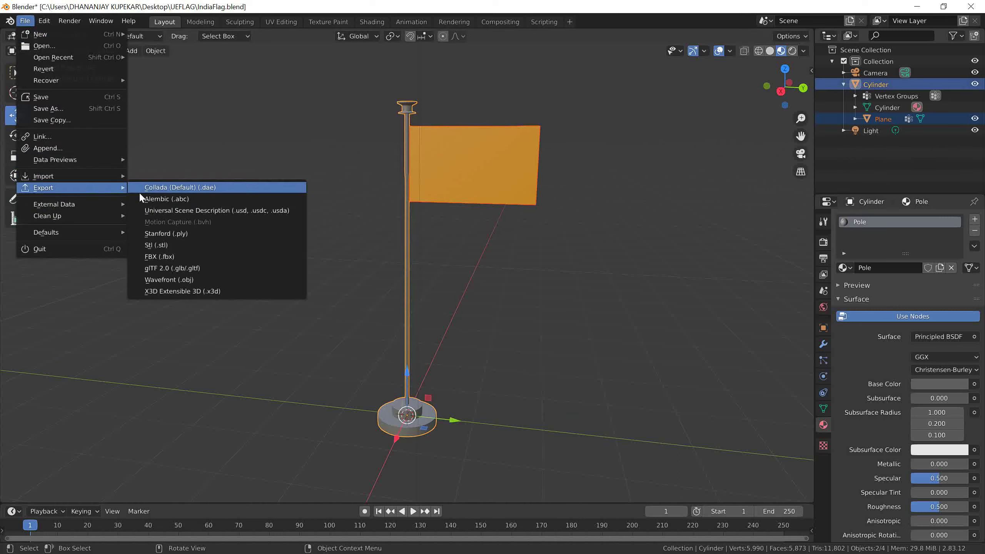
click(153, 257)
click(384, 172)
click(370, 462)
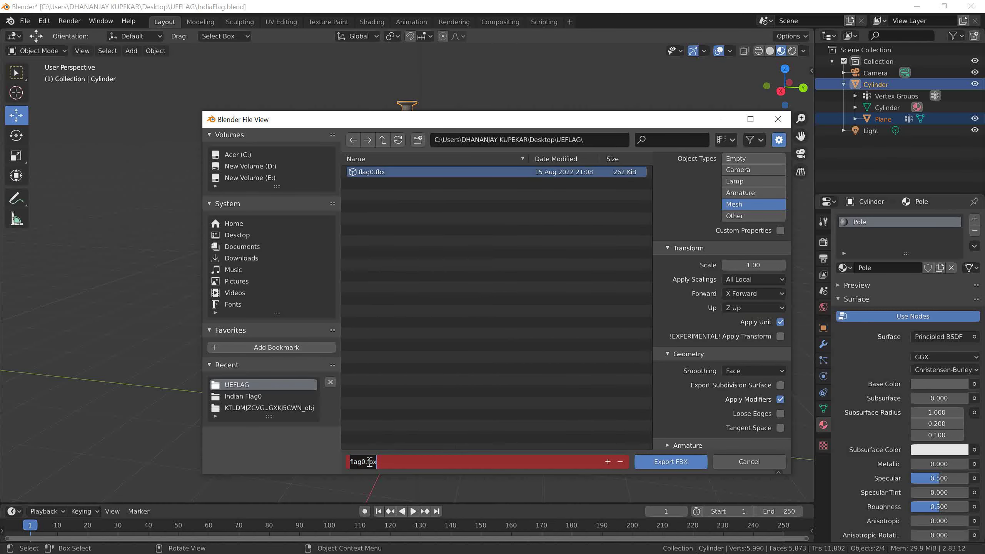
click(367, 461)
Step: Set the Armature FBXNode type to Root in the export settings and reveal the Bake Animation options
click(668, 445)
click(667, 445)
scroll(718, 417, down, 5)
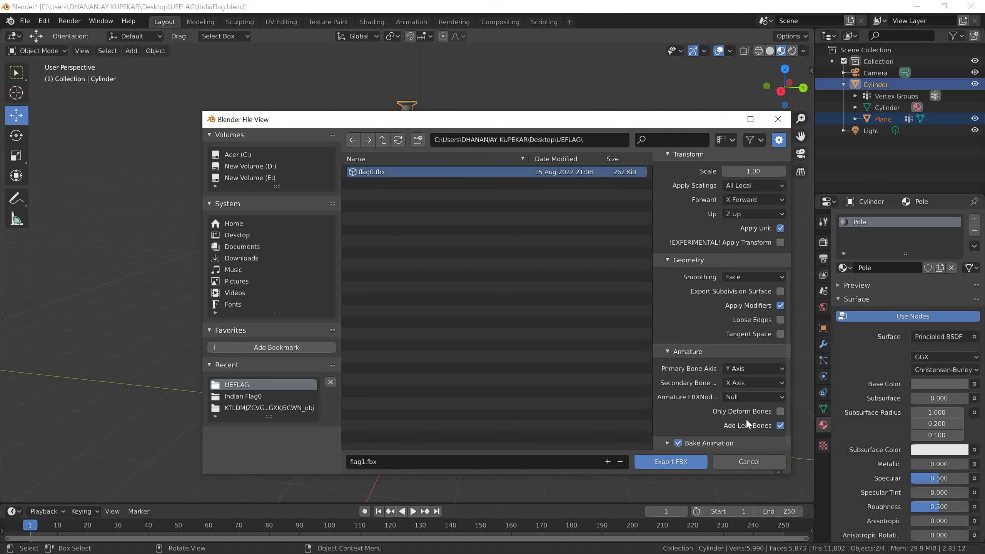
click(743, 397)
click(705, 423)
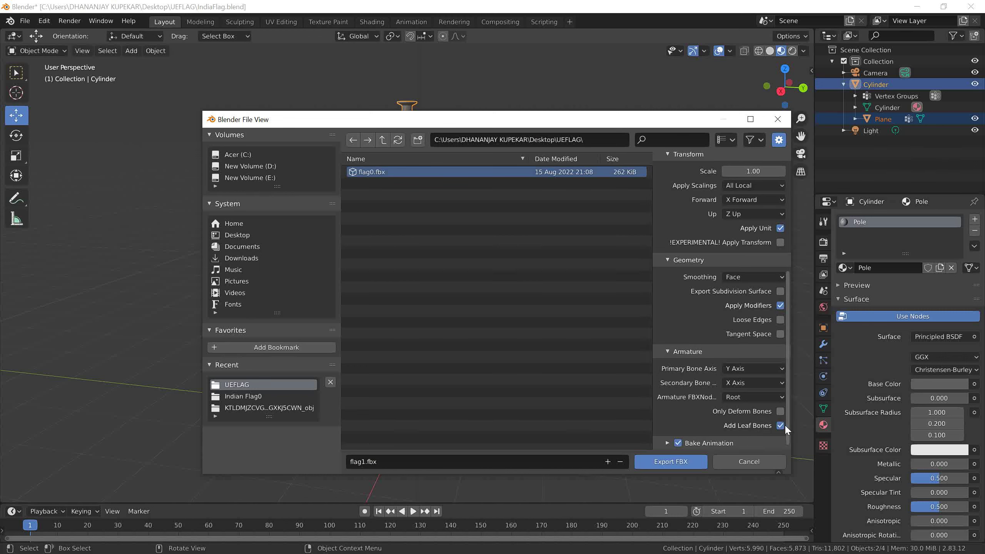
click(668, 443)
scroll(669, 439, down, 4)
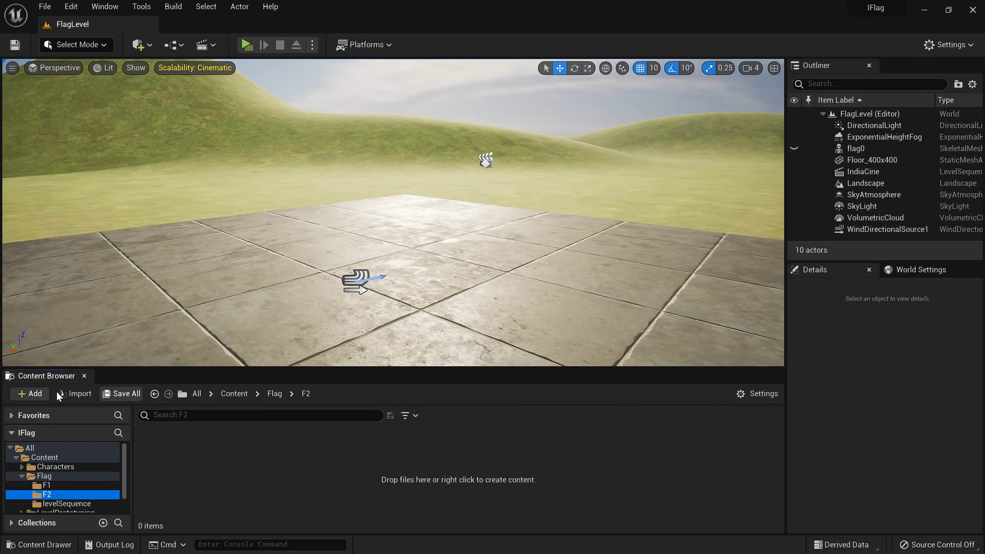
Step: In Unreal Engine, choose flag1 and the INDIA image from the UEFLAG folder for import into the F2 folder
click(74, 394)
click(184, 93)
ctrl+click(257, 108)
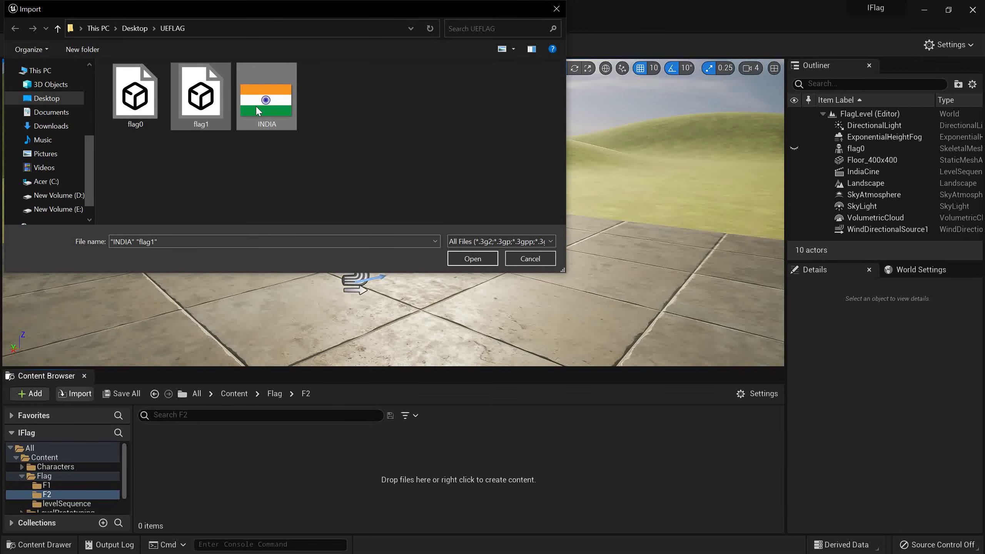
click(472, 259)
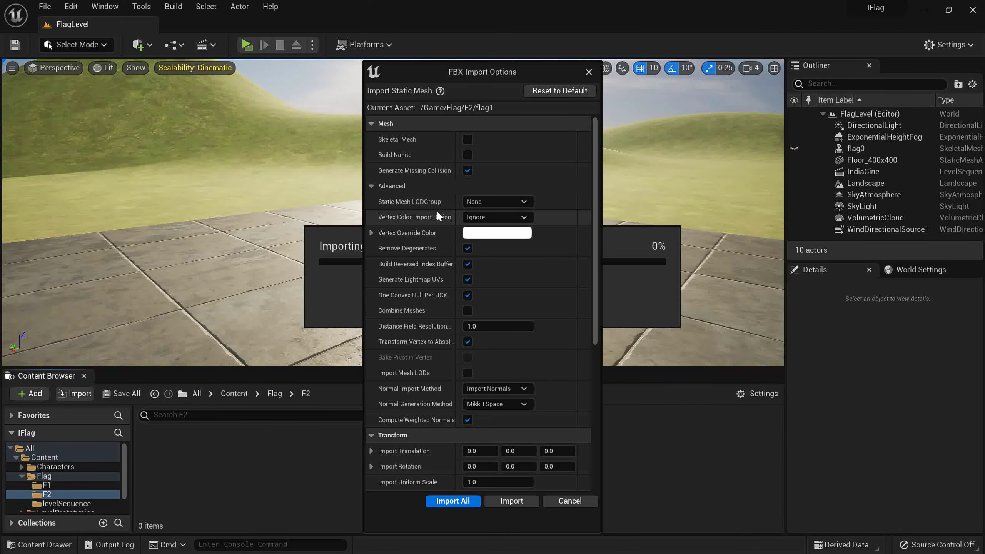
Step: Import flag1 as a skeletal mesh along with the INDIA texture, and dismiss the import message log
scroll(489, 285, down, 10)
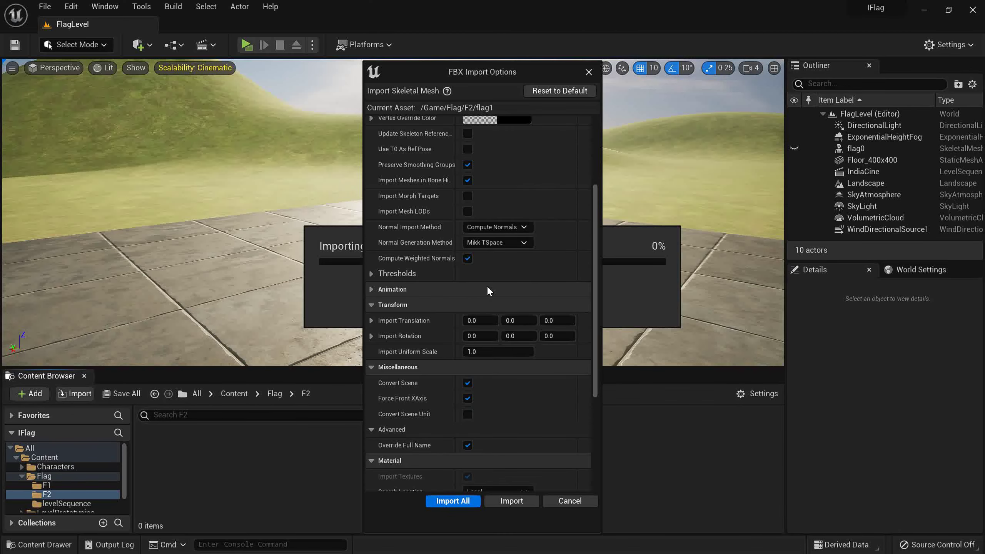
click(466, 253)
scroll(493, 287, down, 3)
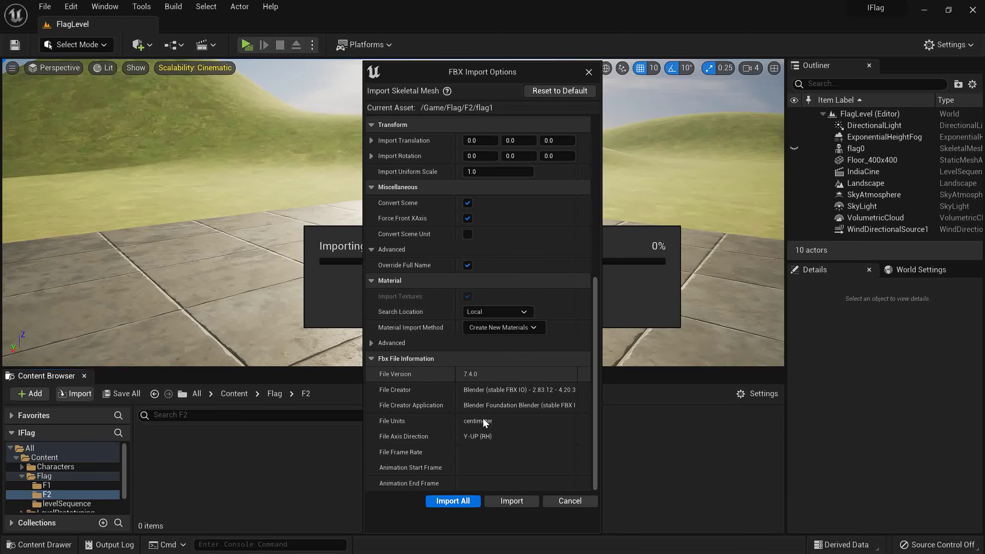
click(452, 501)
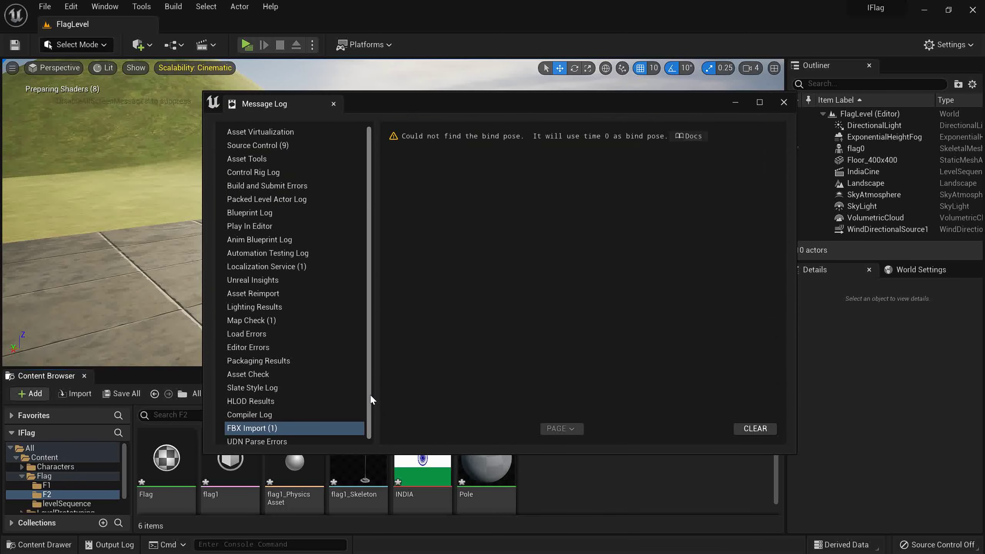
click(784, 102)
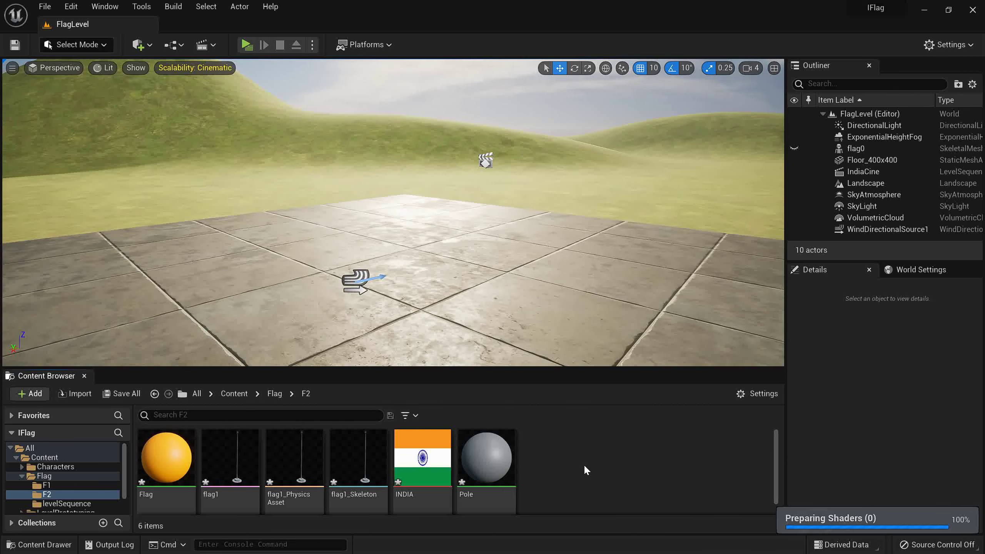
Step: Open the imported Flag material in an editor docked beside the level, and save all the imported assets
mouse_move(167, 466)
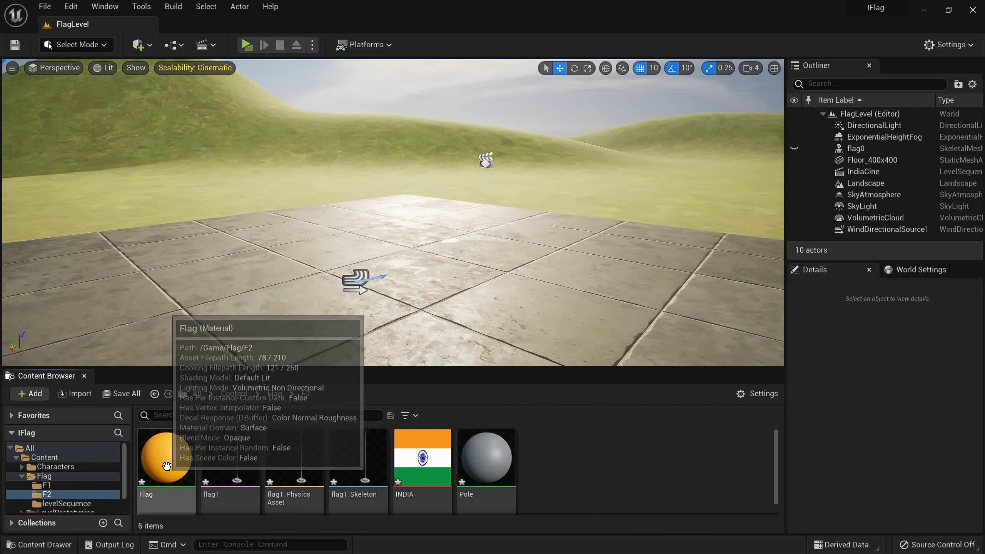
double_click(166, 465)
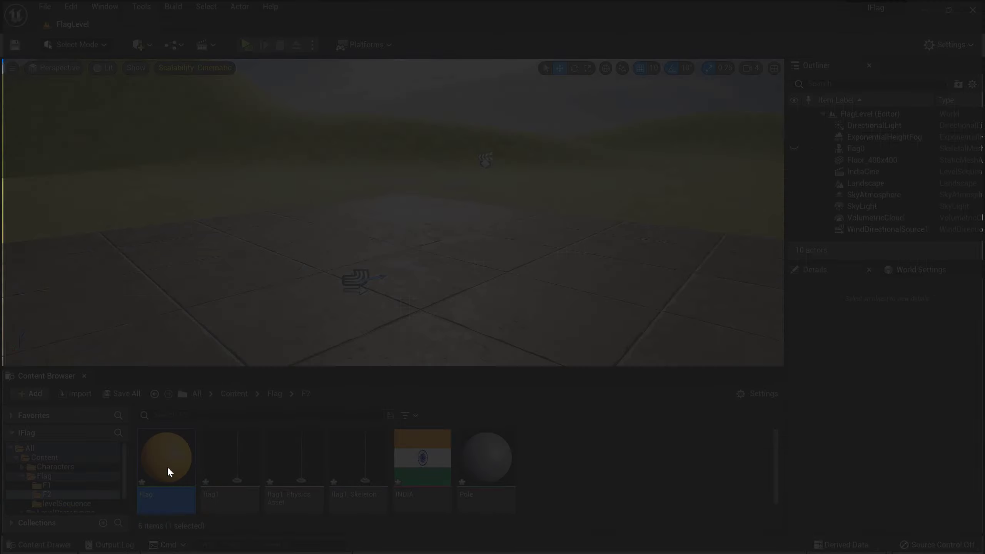
drag(148, 31, 211, 29)
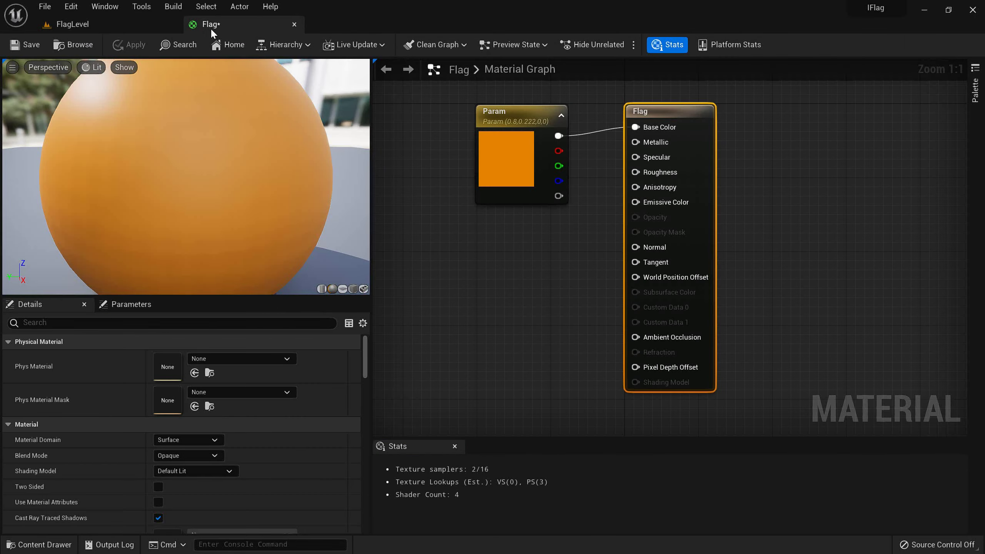
click(116, 25)
click(121, 393)
click(577, 411)
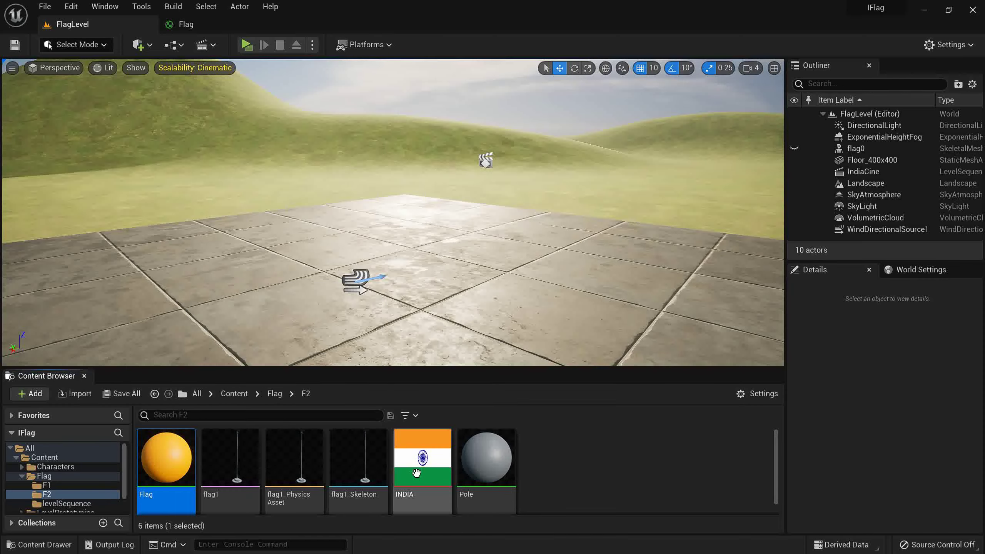
Step: Replace the orange Param node in the Flag material with the INDIA texture, wiring its RGB output to Base Color
mouse_move(423, 468)
drag(424, 468, 408, 259)
right_drag(543, 131, 651, 162)
drag(652, 162, 512, 141)
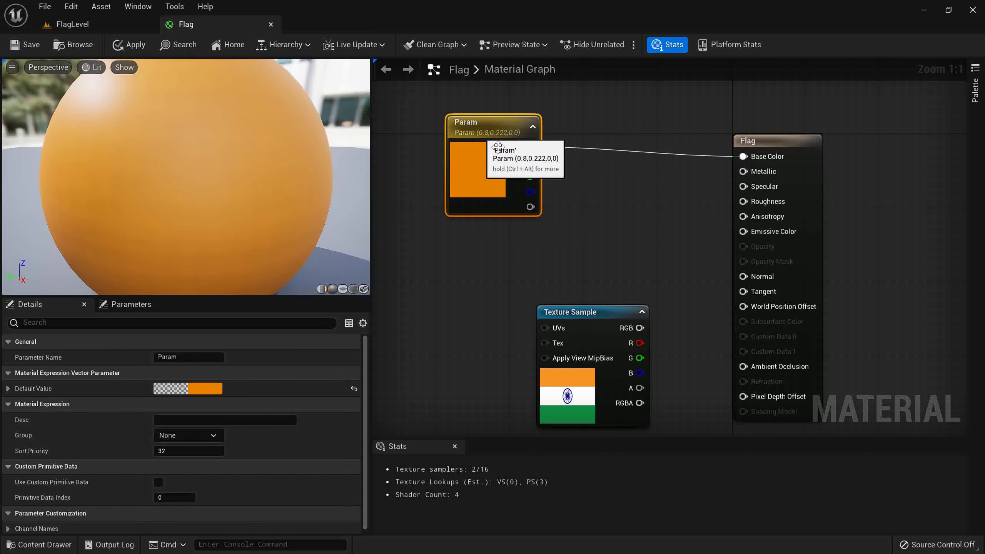
key(Delete)
drag(572, 313, 473, 141)
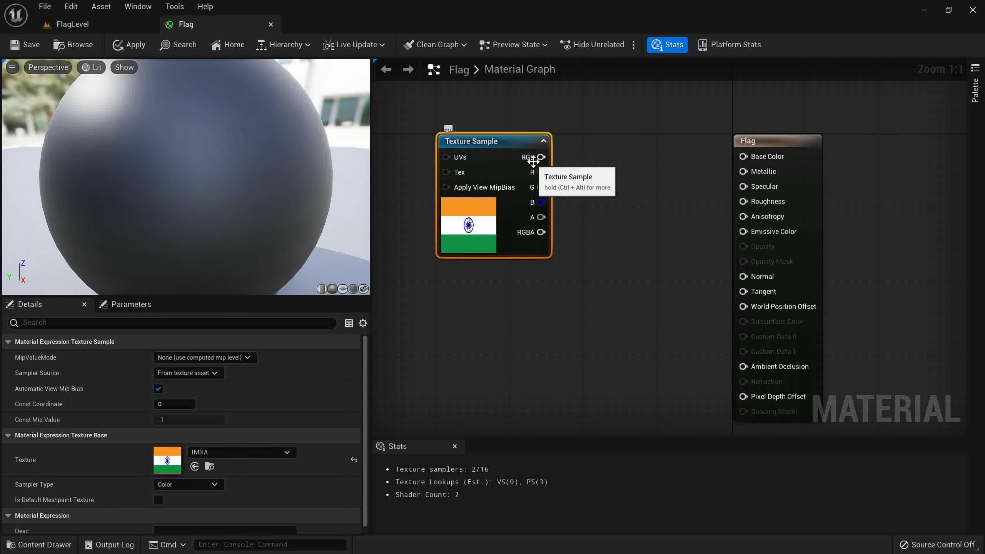
drag(541, 157, 642, 169)
drag(745, 162, 744, 162)
Step: Add a TextureCoordinate node connected to the UVs input of the INDIA Texture Sample
right_drag(597, 272, 780, 332)
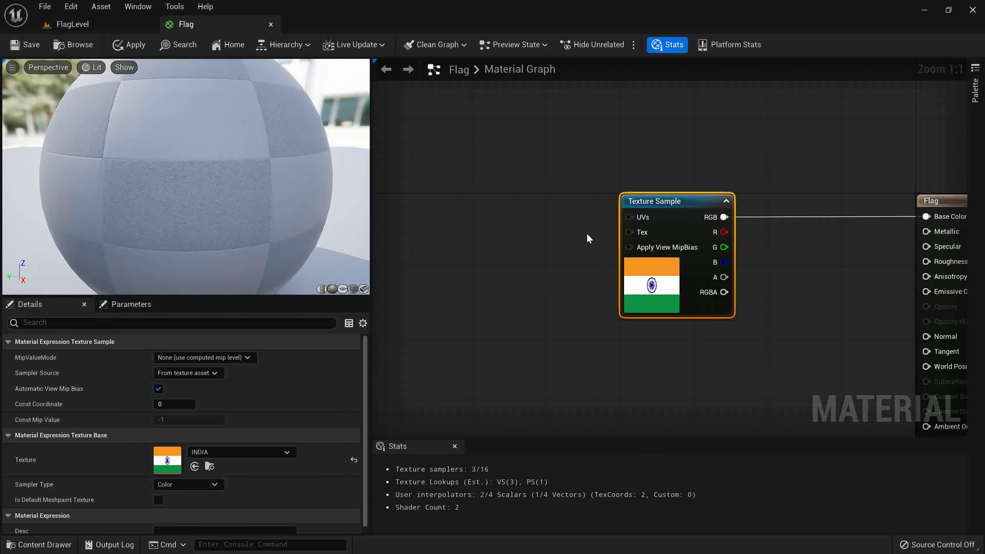
drag(629, 217, 500, 254)
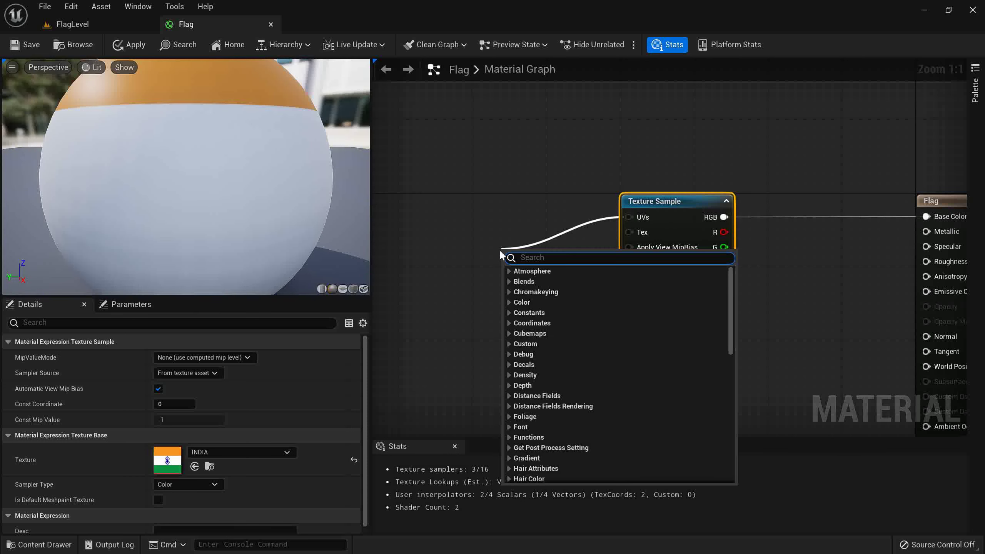
text(textureco)
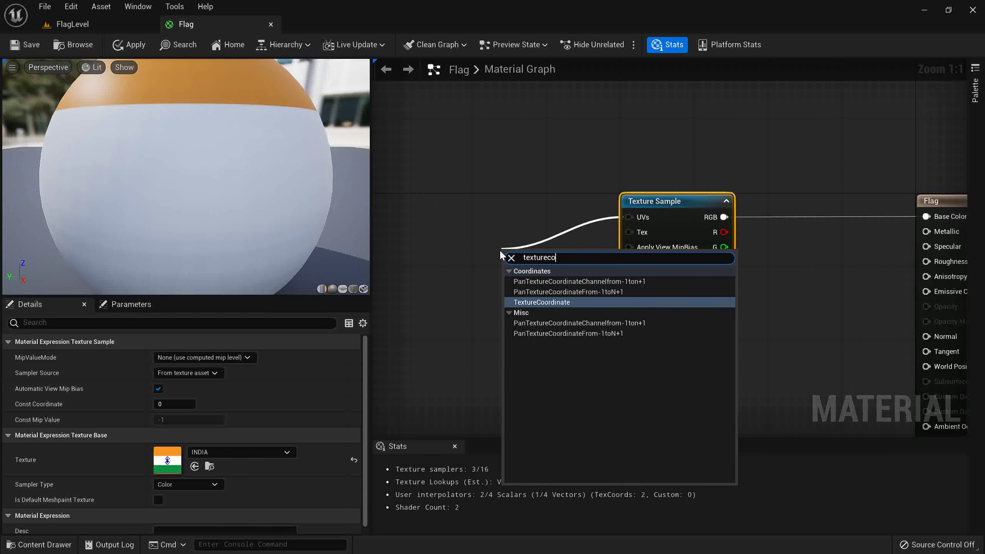
key(Return)
Step: Insert a Multiply node between TexCoord and the texture's UVs, and promote its B input to a parameter named Tiling
drag(527, 227, 561, 221)
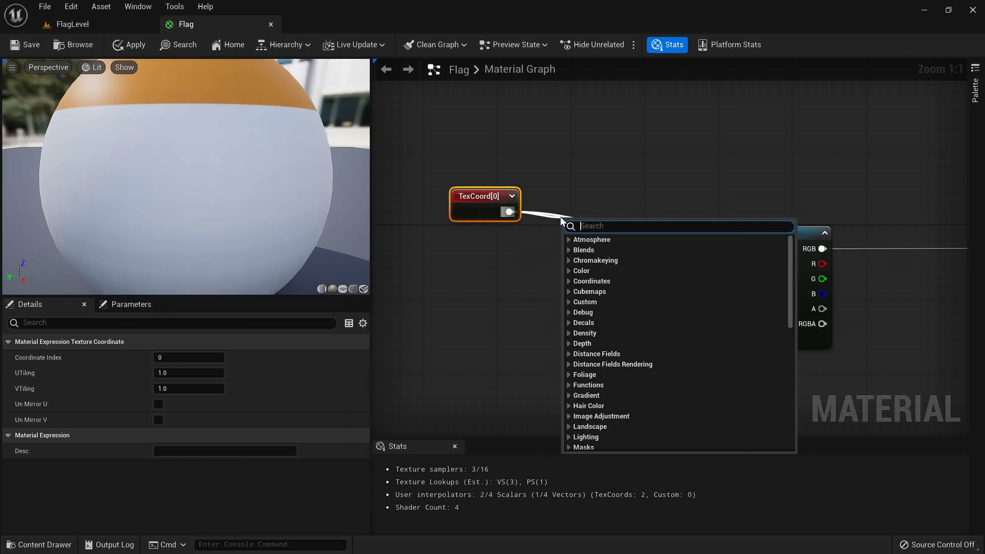
text(*)
click(573, 250)
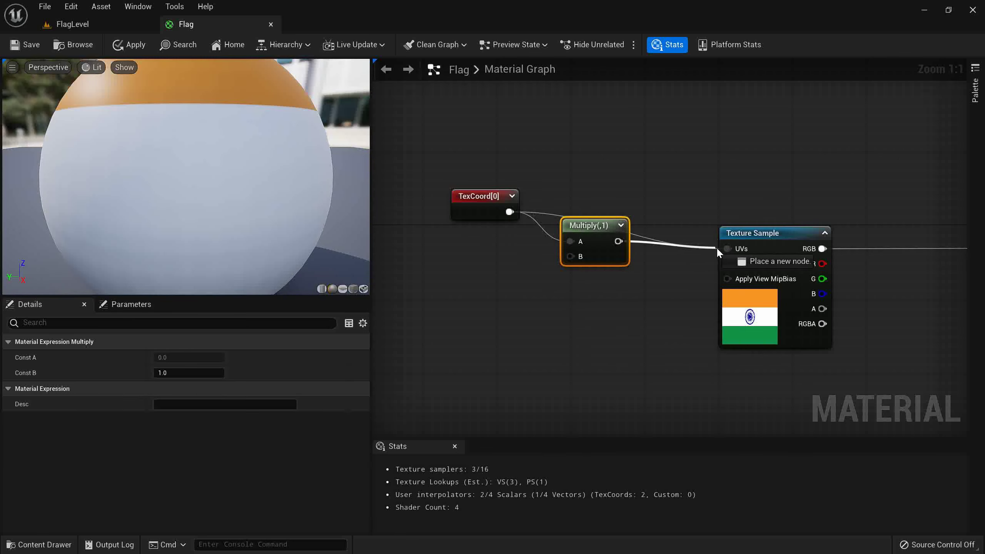
drag(716, 247, 718, 248)
right_click(580, 257)
click(593, 329)
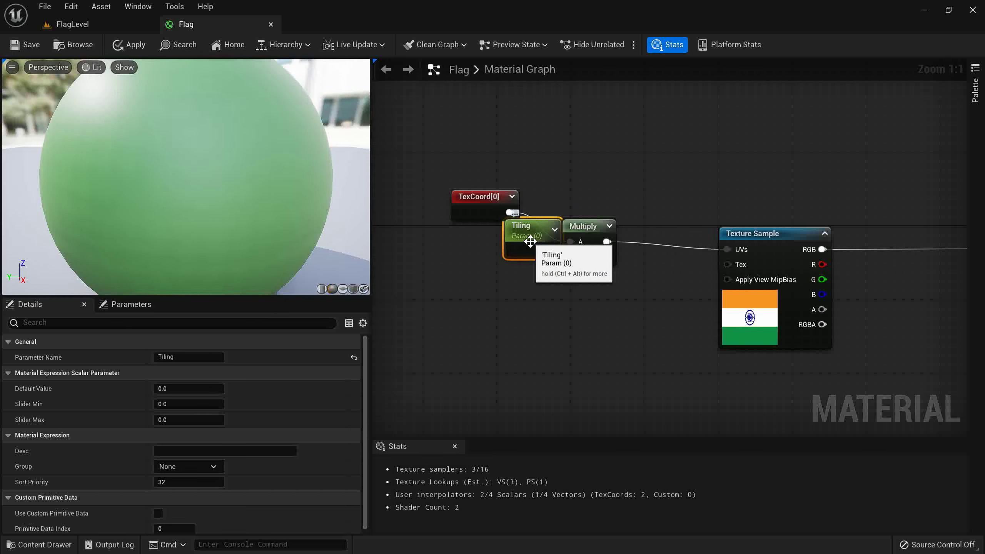
drag(530, 241, 486, 248)
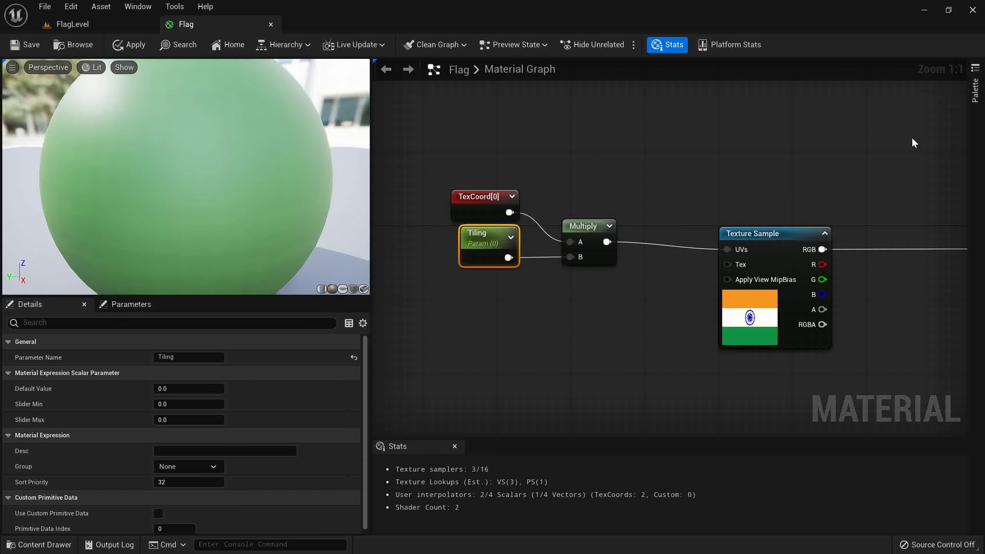
Step: Add a Constant2Vector node to the graph below and left of the Tiling parameter
click(975, 90)
drag(874, 400, 689, 295)
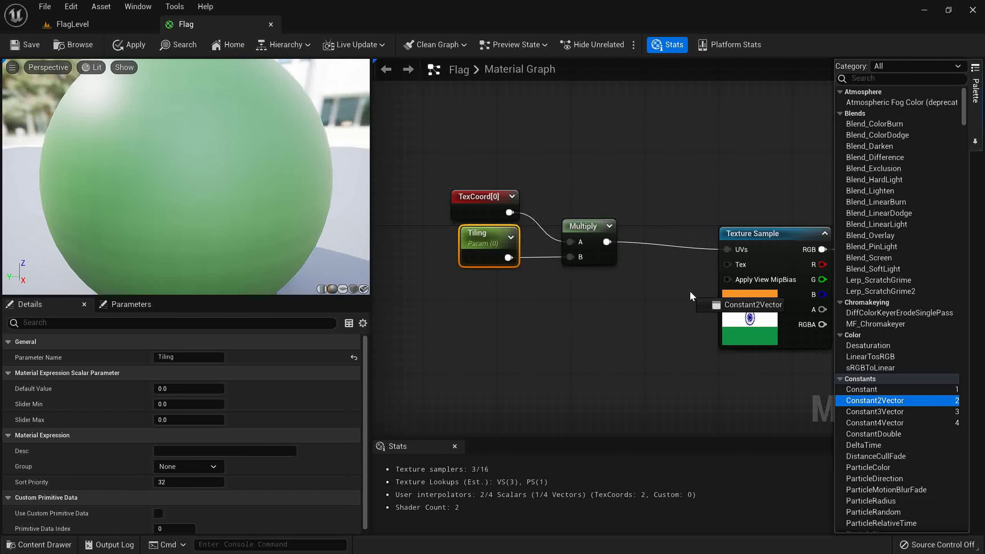
drag(725, 267, 415, 324)
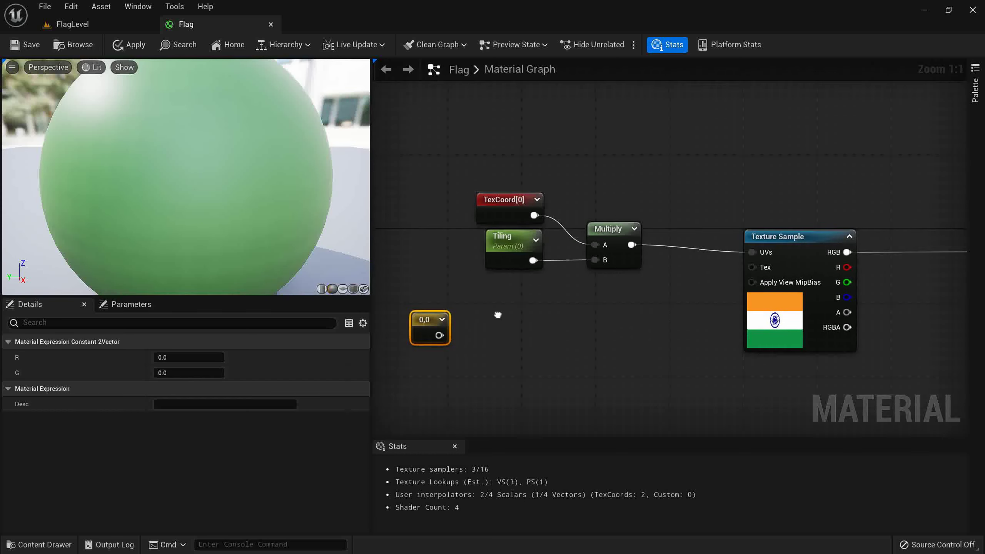
Step: Add a CustomRotator node between the Constant2Vector node and the Texture Sample
right_click(559, 316)
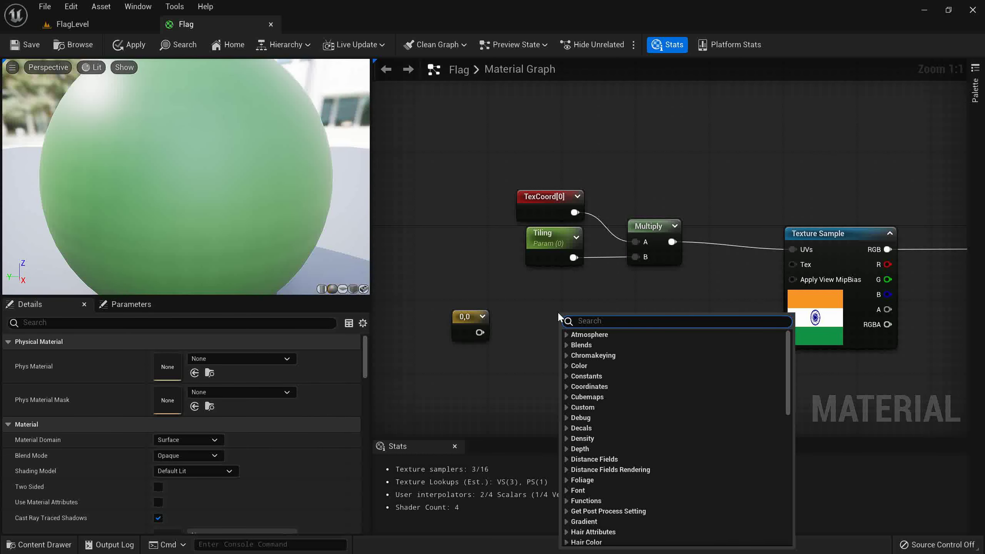
text(custom)
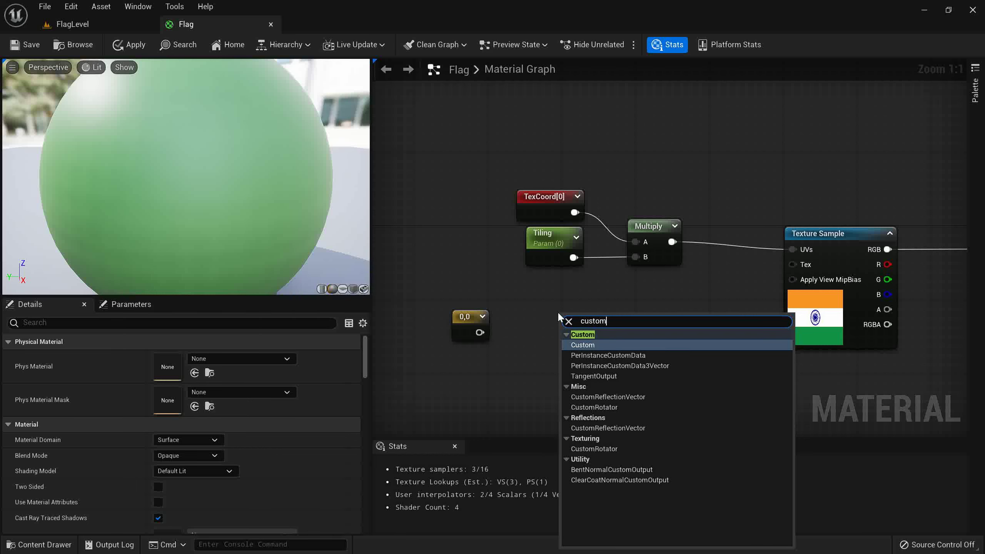
click(593, 407)
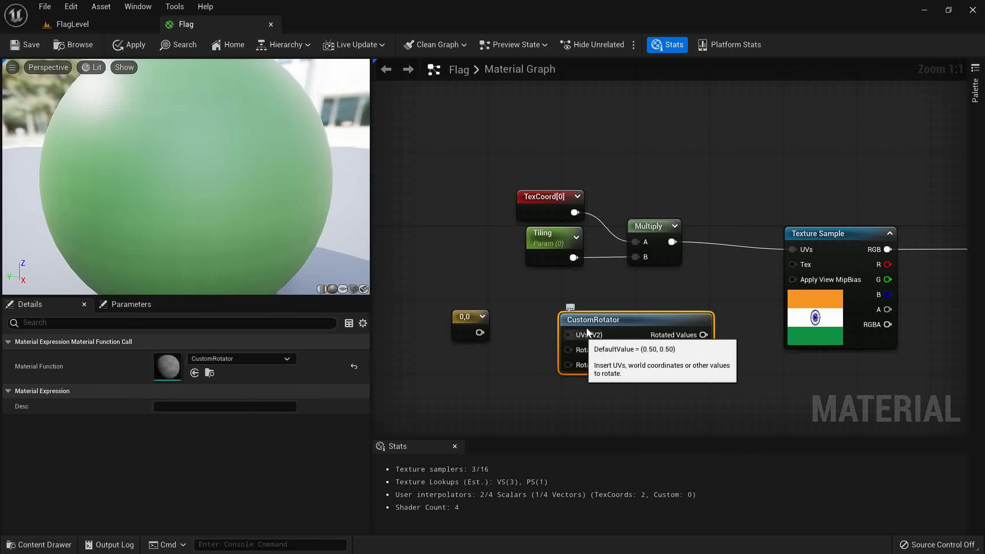
drag(573, 312, 582, 289)
Step: Move the TexCoord, Tiling and Multiply nodes together further left, and disconnect the Texture Sample's UVs input
drag(515, 181, 621, 267)
ctrl+click(657, 226)
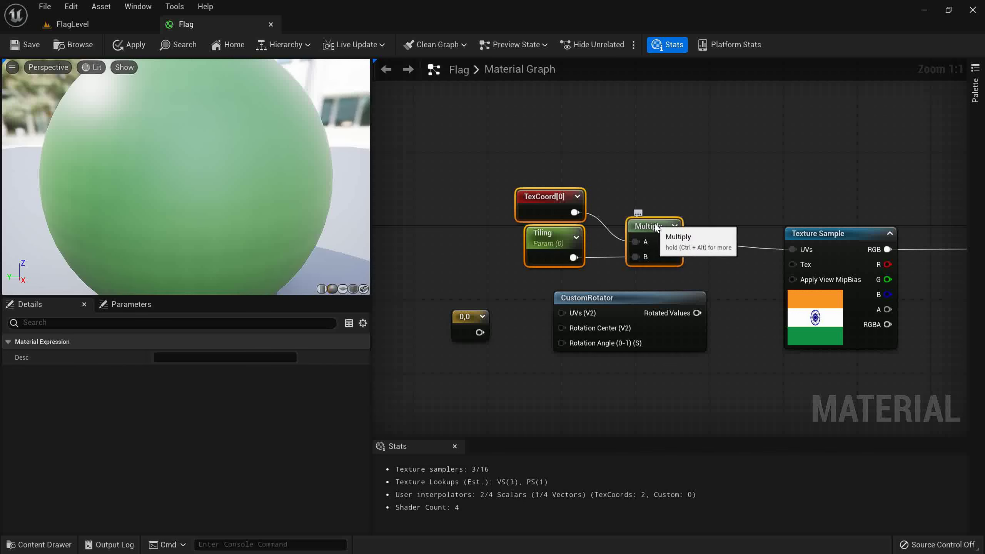
drag(658, 228, 510, 217)
alt+click(787, 249)
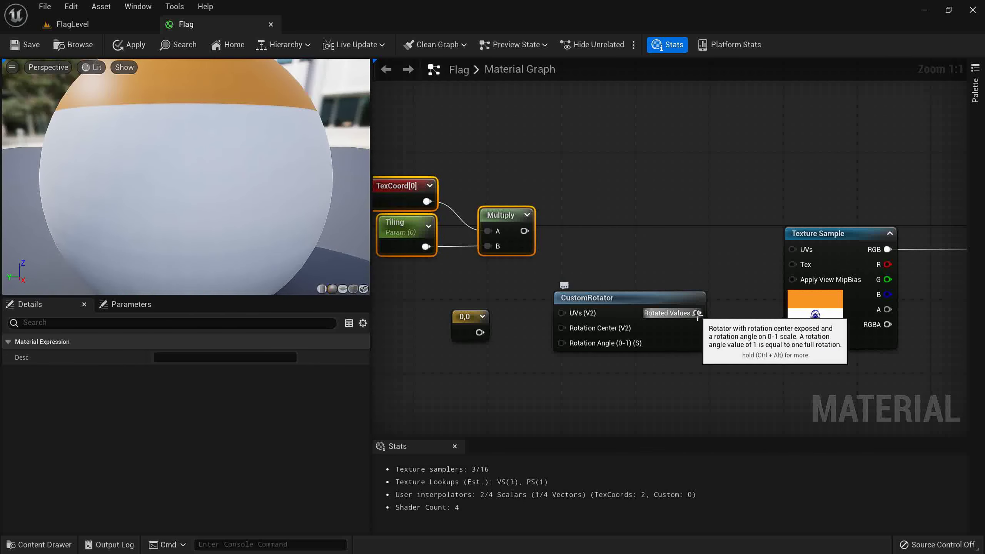
Step: Wire CustomRotator's output to the Texture Sample's UVs, Multiply to its UVs, and the Constant2Vector to its Rotation Center
drag(697, 313, 790, 249)
right_drag(673, 252, 750, 231)
drag(602, 209, 639, 291)
drag(546, 304, 639, 306)
Step: Set the Constant2Vector node's R value to 0.5 and its G value to -0.5
click(173, 358)
text(0.5)
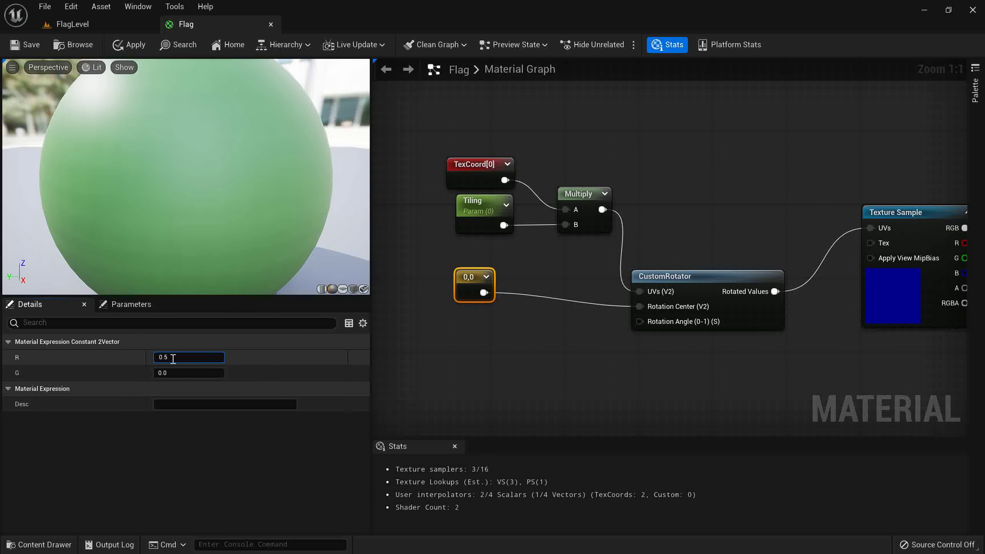
click(171, 373)
text(0.5)
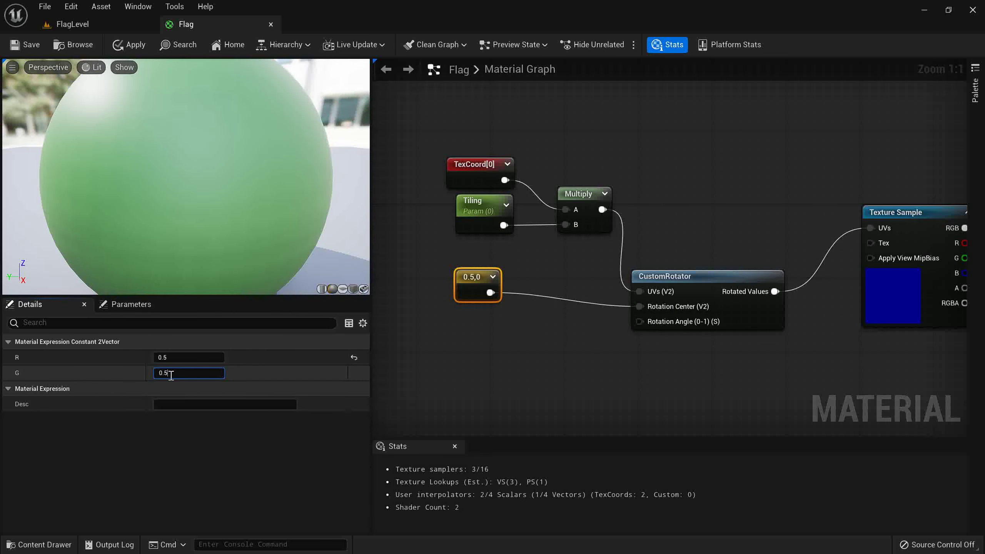
key(Return)
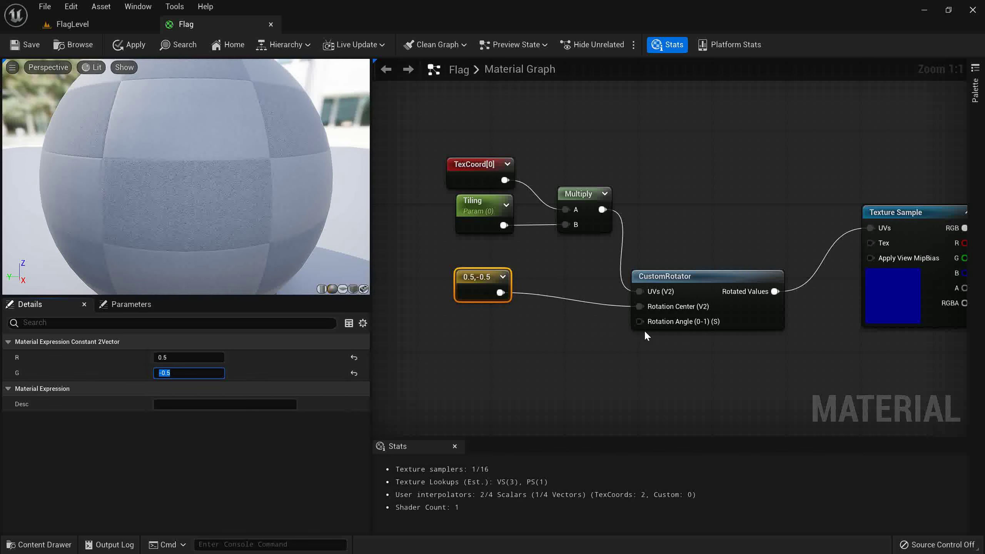
Step: Promote CustomRotator's Rotation Angle input to a parameter and place the new node below the Constant2Vector
right_click(639, 322)
click(690, 160)
drag(593, 298, 441, 360)
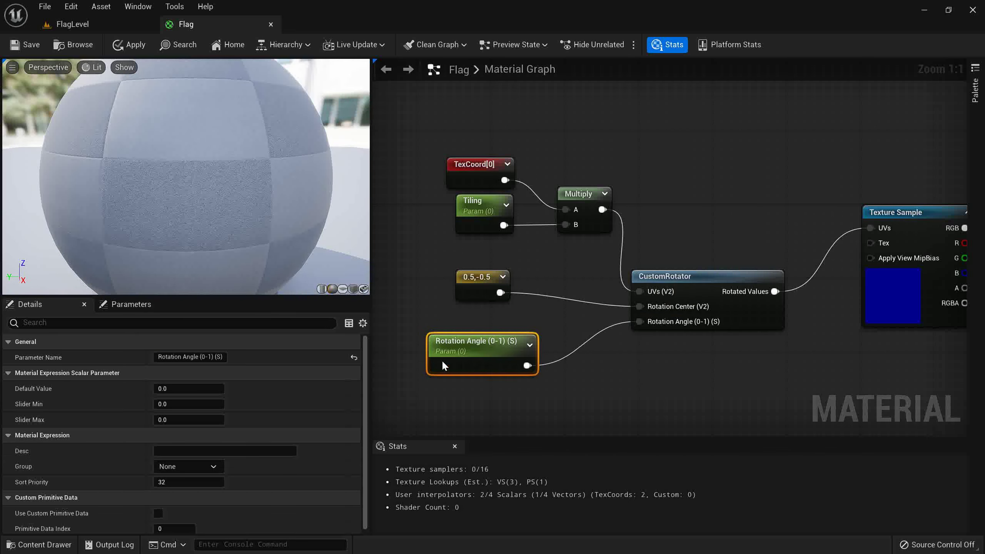
right_drag(550, 396, 637, 429)
right_drag(618, 393, 566, 365)
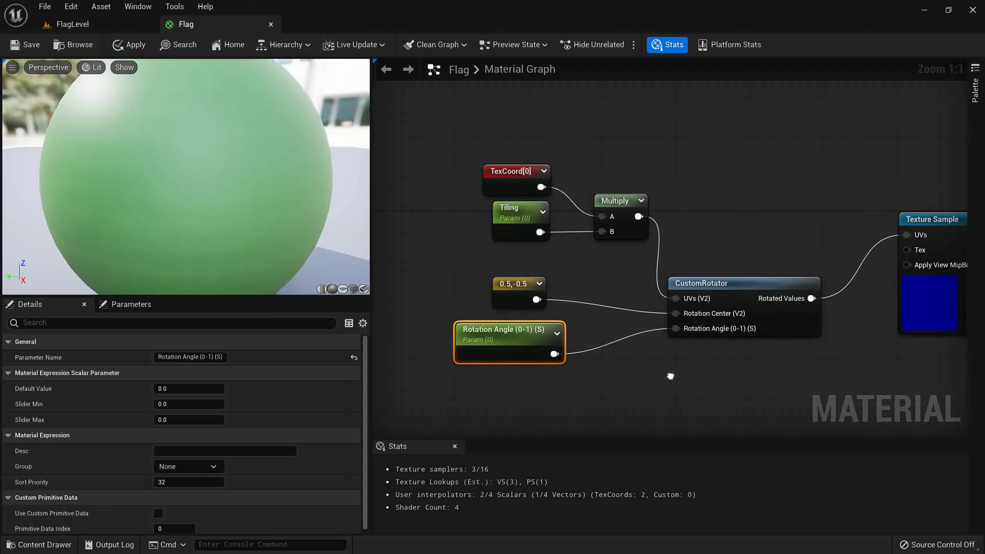
Step: Move the TexCoord, Tiling, Multiply and Constant2Vector nodes left to line up with the rotation parameter, and save the material
drag(458, 155, 560, 243)
drag(602, 269, 604, 273)
drag(595, 217, 561, 214)
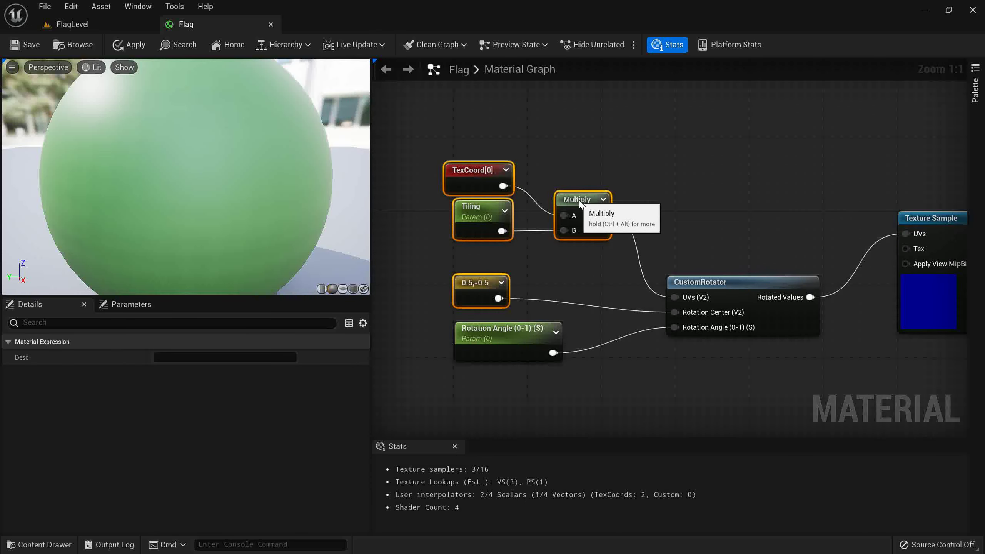
click(476, 175)
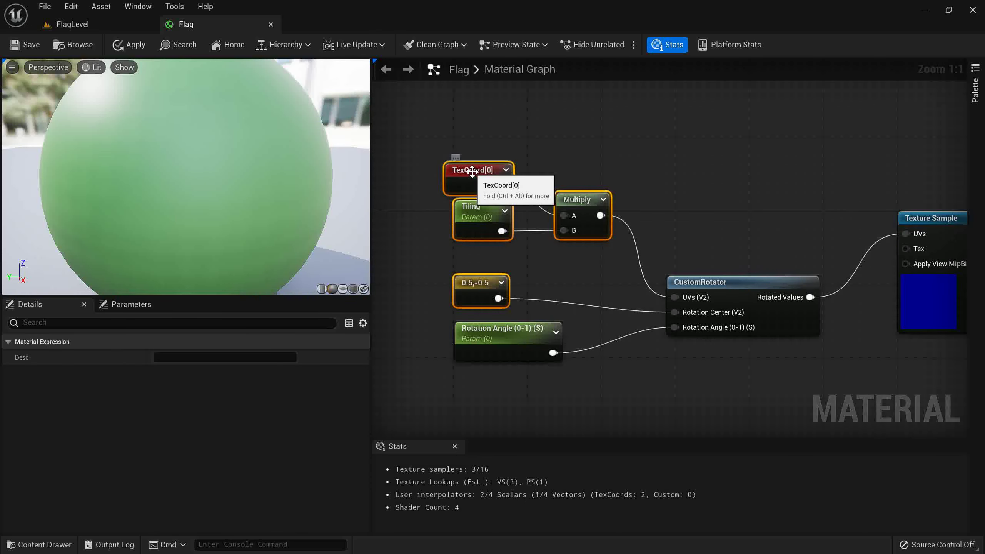
click(26, 45)
Step: Set the Tiling parameter's default value to 1, check the preview sphere, and close the saved Flag material
right_drag(492, 229, 535, 243)
click(520, 229)
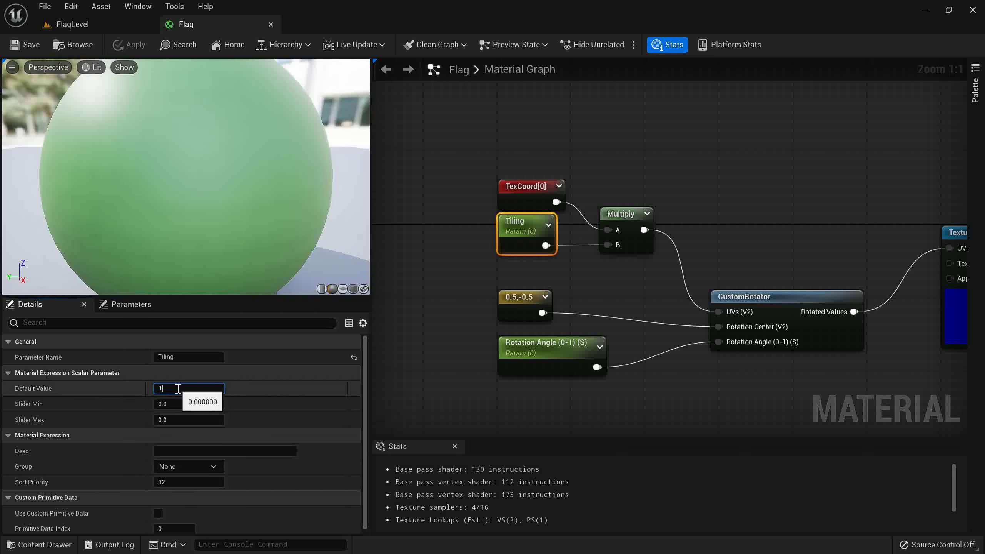
key(Return)
scroll(169, 213, down, 3)
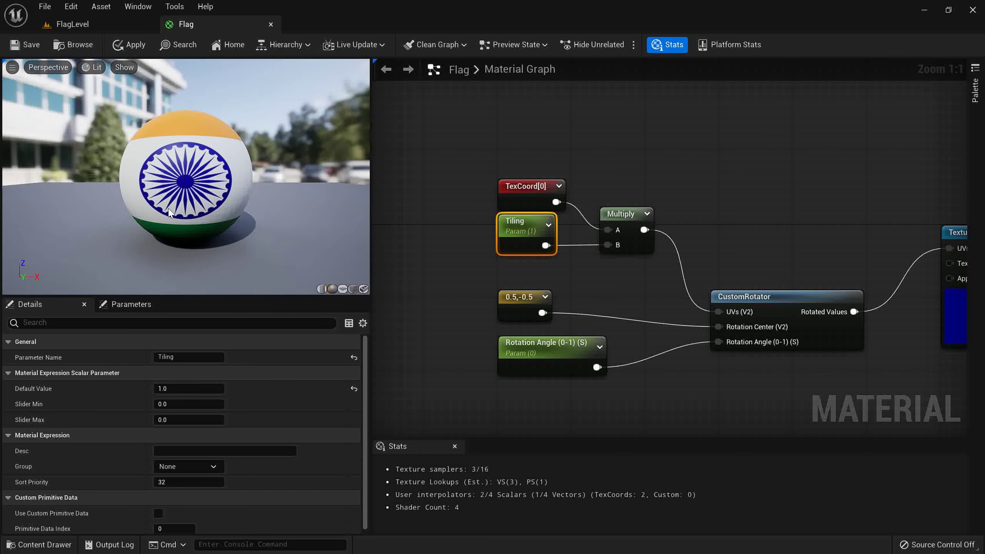
drag(169, 213, 186, 209)
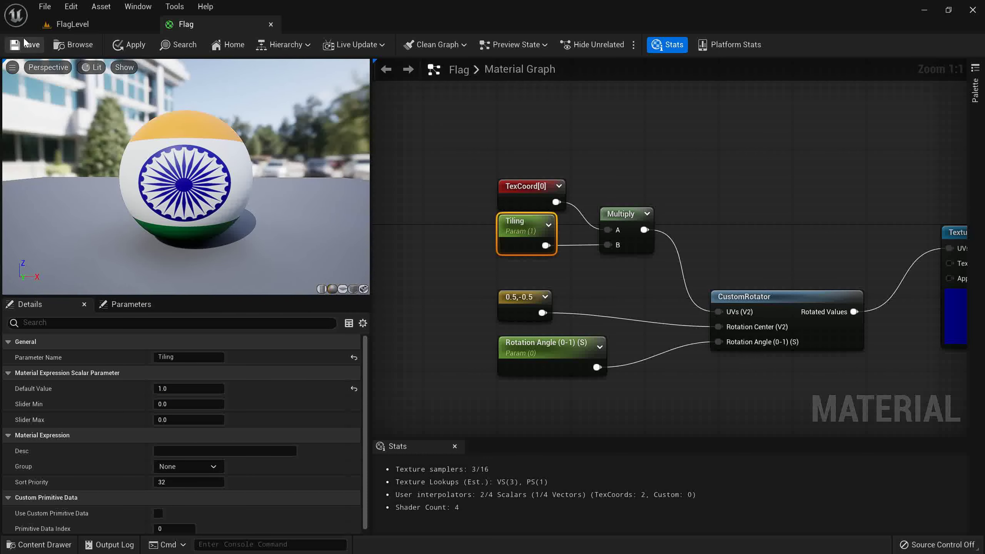
click(270, 25)
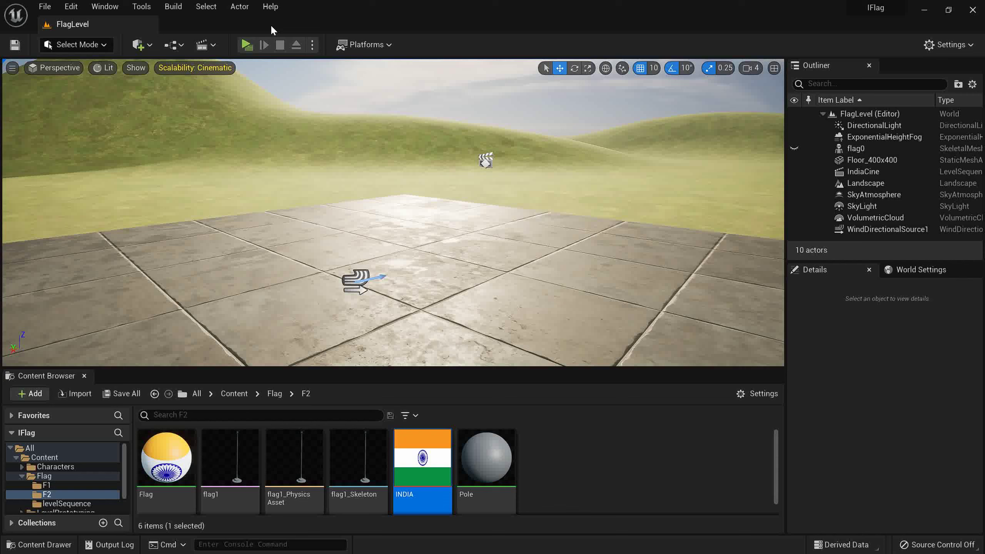
Step: Create a material instance named Flag_Inst from the Flag material and save it
right_click(157, 458)
click(202, 194)
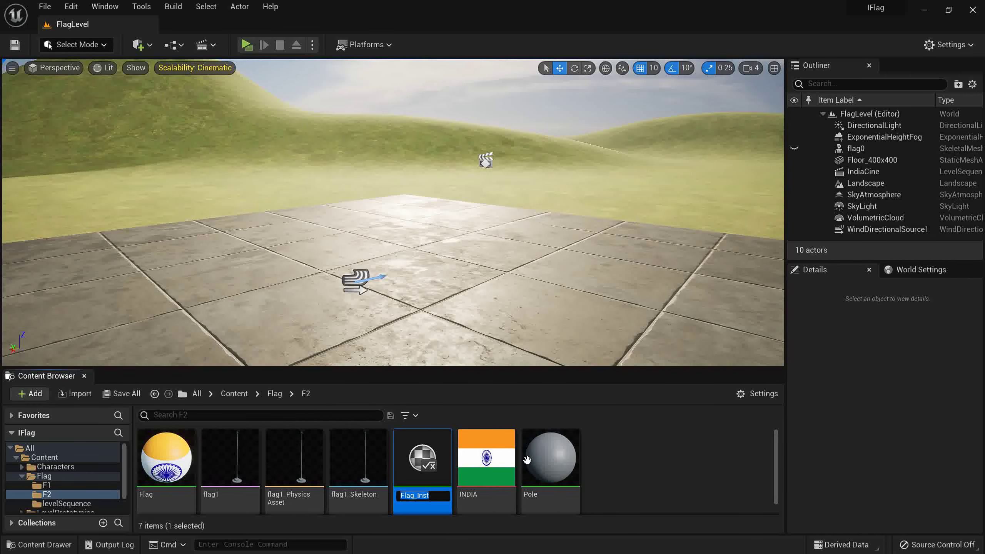
key(Return)
key(ctrl+shift+s)
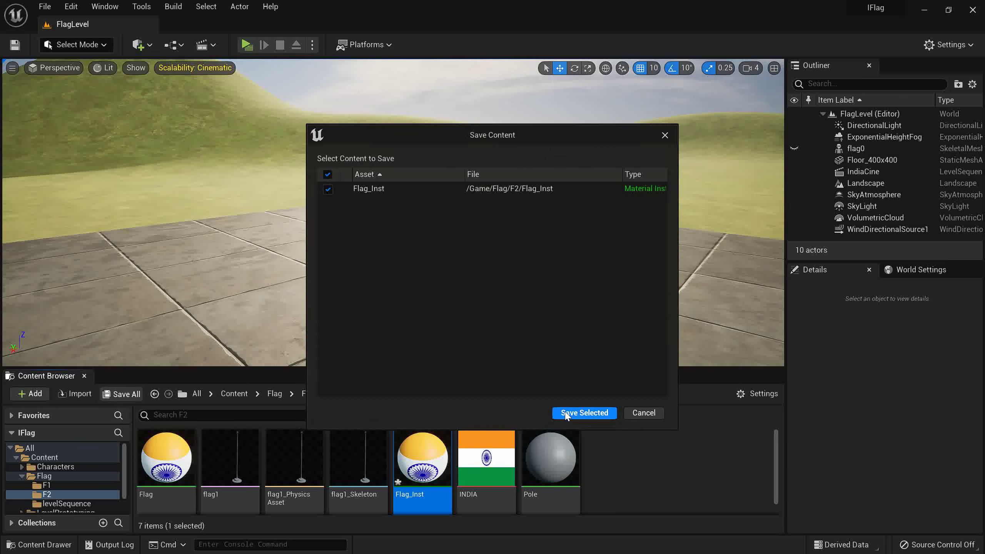
key(Return)
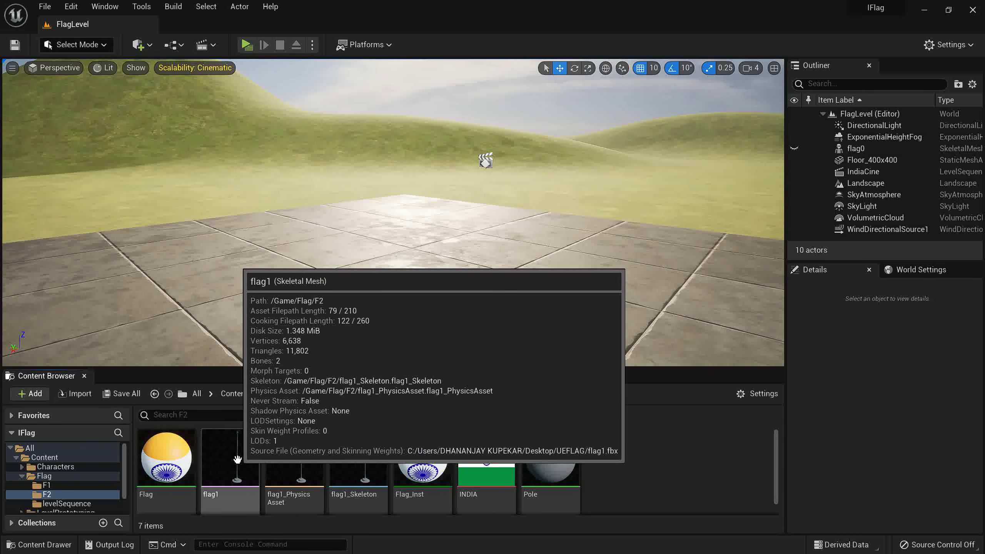
Step: Open the flag1 skeletal mesh with its asset details shown, and dock its editor beside the FlagLevel tab
double_click(239, 463)
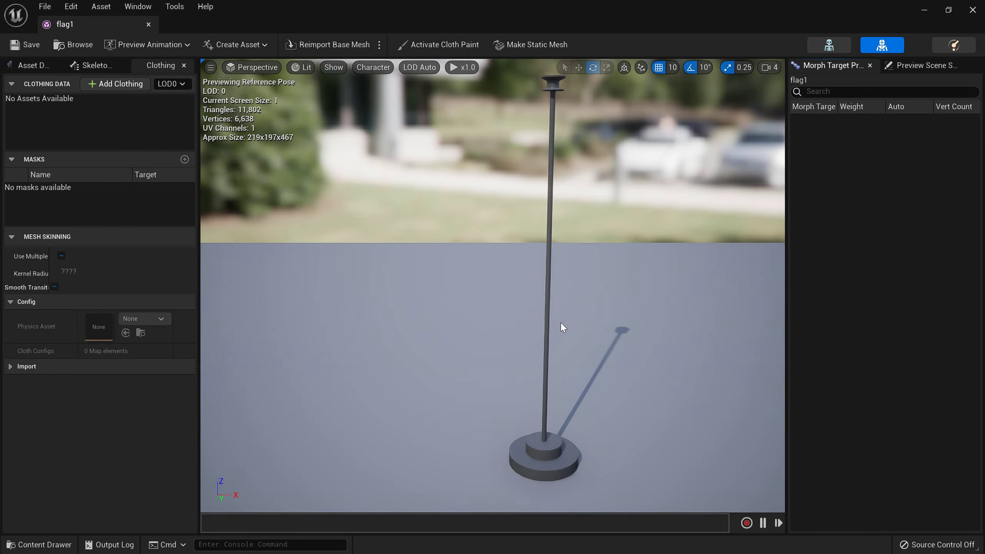
drag(563, 325, 528, 334)
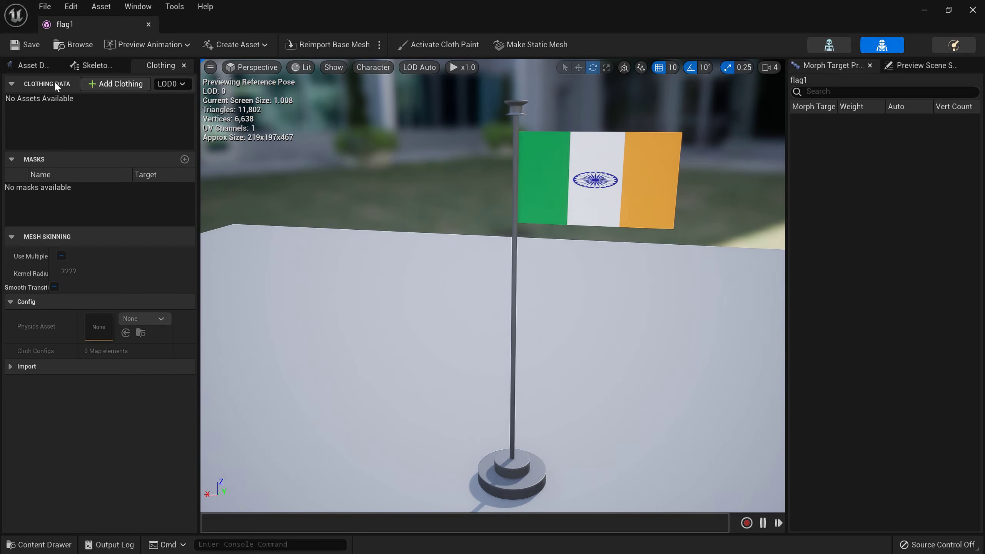
click(22, 68)
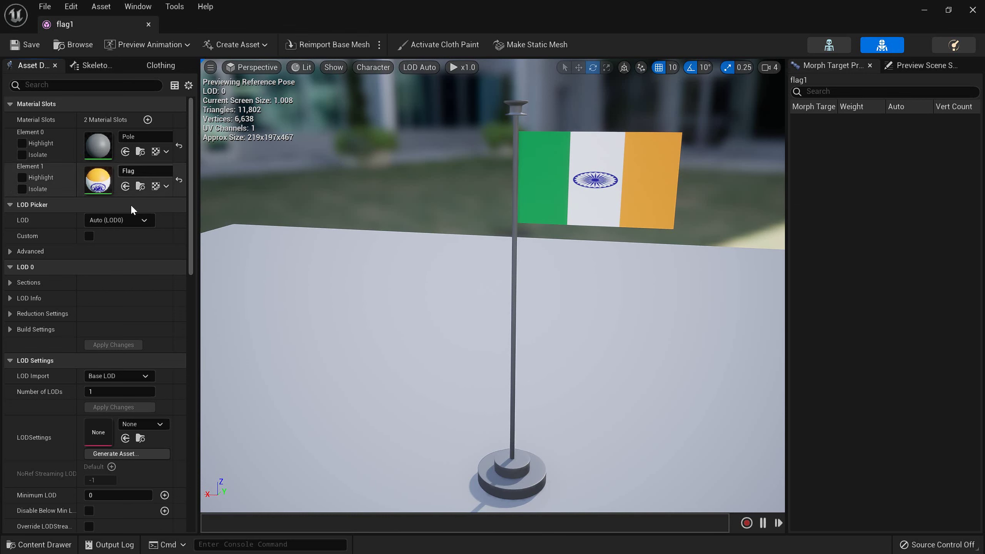
drag(70, 24, 234, 29)
Step: Assign Flag_Inst to the Element 1 material slot of flag1 and save the mesh
click(72, 24)
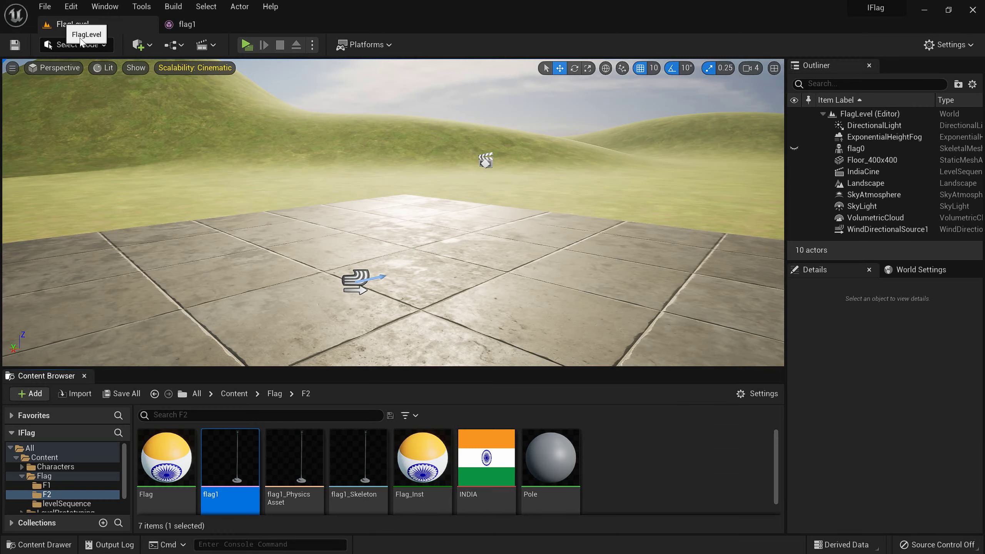
drag(423, 458, 123, 187)
key(ctrl+s)
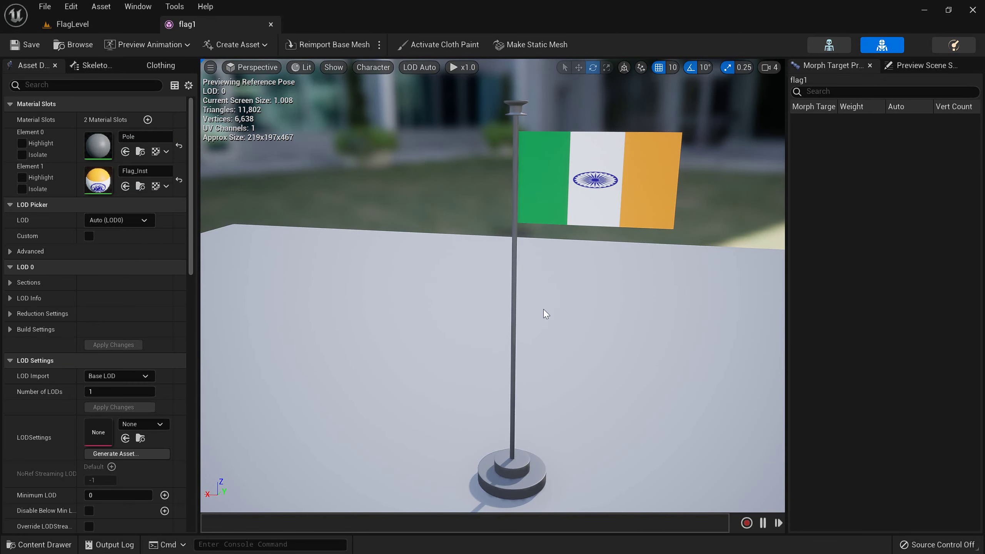
Step: Open the Flag_Inst material instance and float the flag1 editor as a separate window over it
click(73, 24)
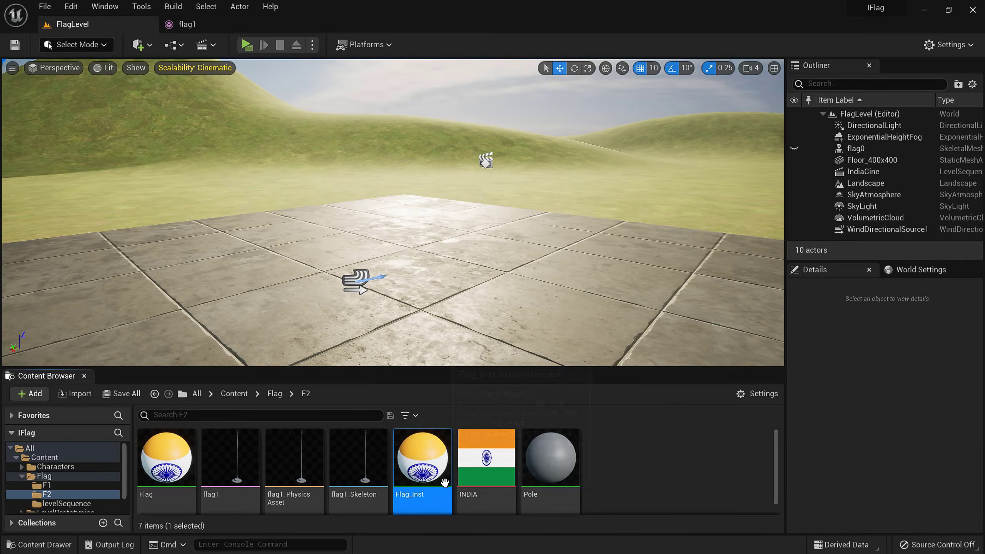
double_click(403, 465)
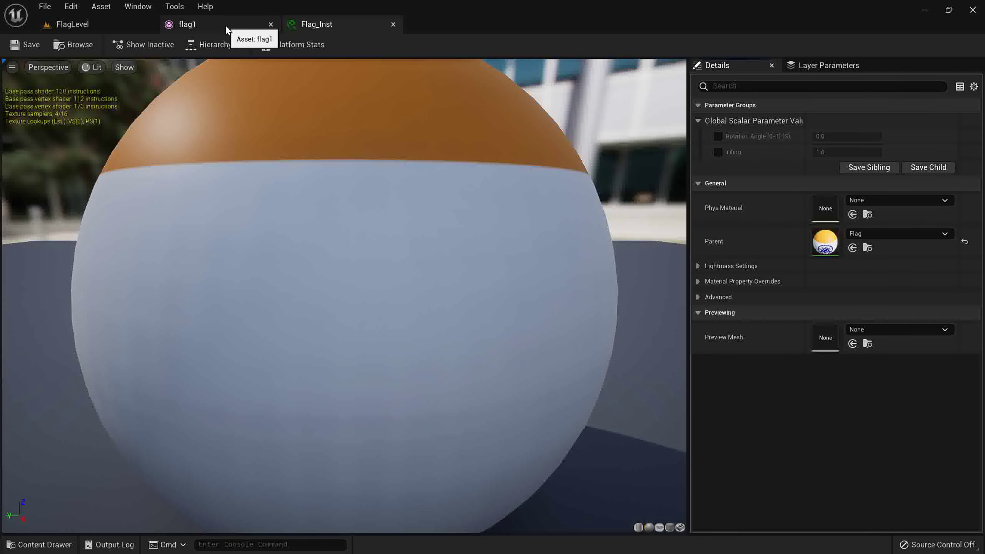
drag(226, 26, 182, 93)
drag(364, 153, 332, 168)
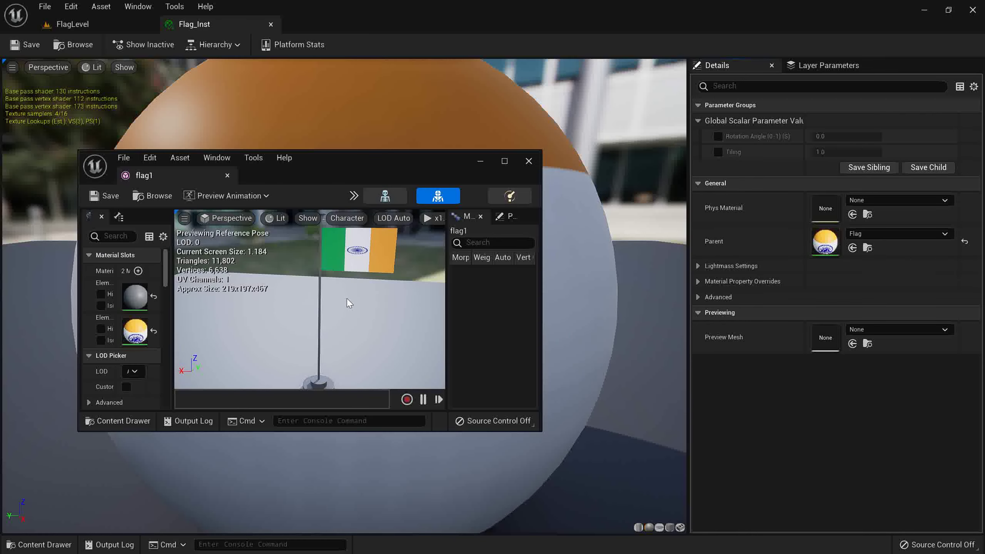
Step: Enable the Rotation Angle and Tiling overrides in Flag_Inst, set Rotation Angle to 0.25, and check the flag in the flag1 window
click(718, 136)
click(717, 151)
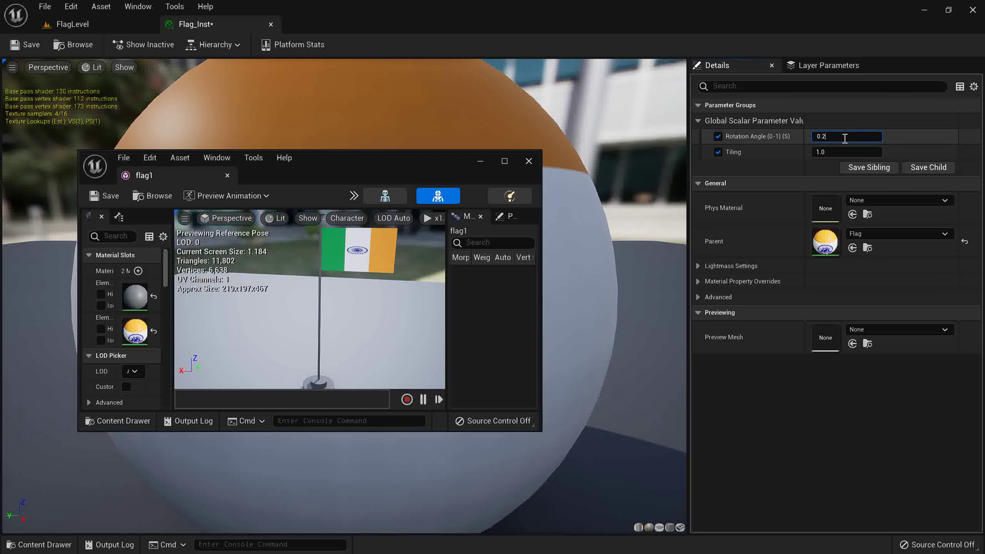
key(Return)
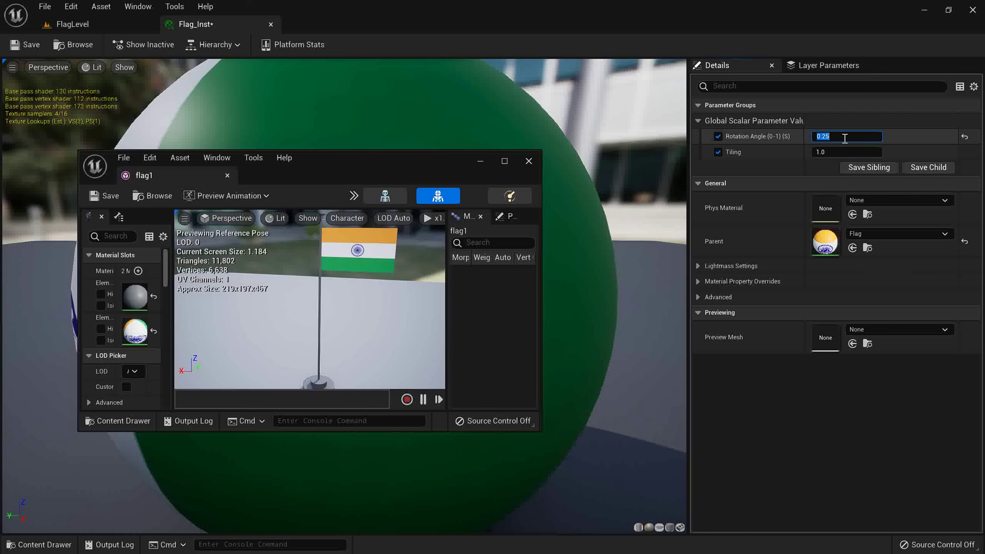
drag(80, 151, 24, 47)
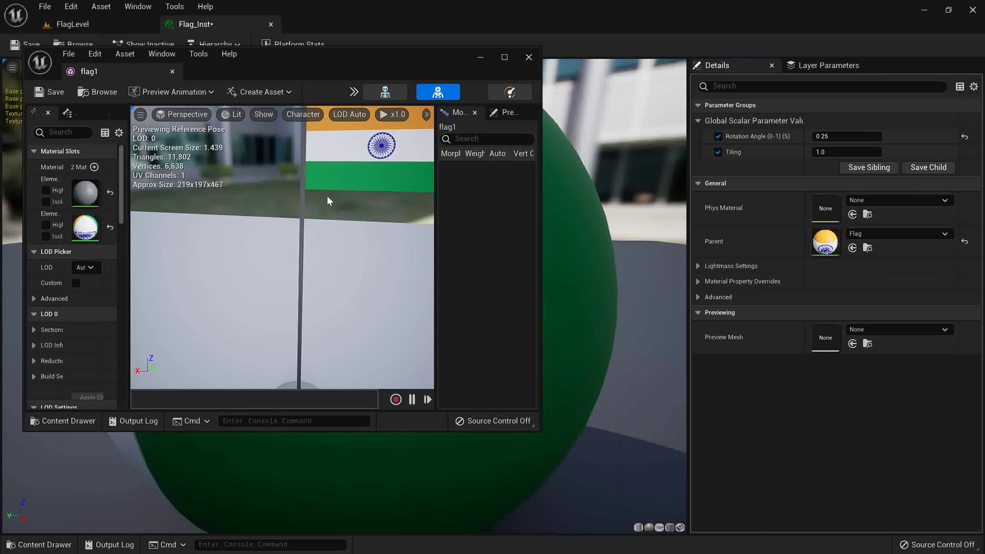
right_drag(275, 192, 270, 204)
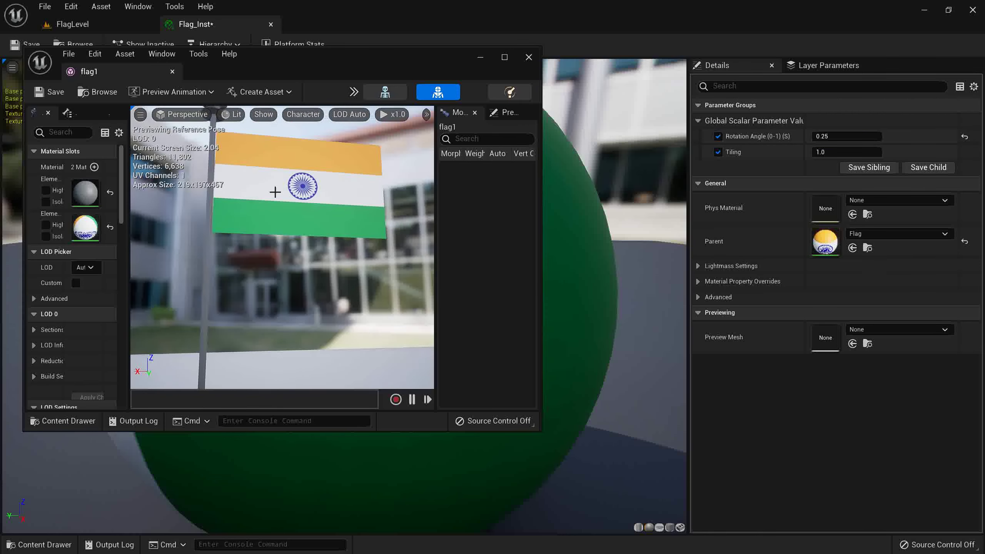
Step: Save and close Flag_Inst, and dock the flag1 editor back into the main window
drag(326, 58, 396, 223)
click(27, 45)
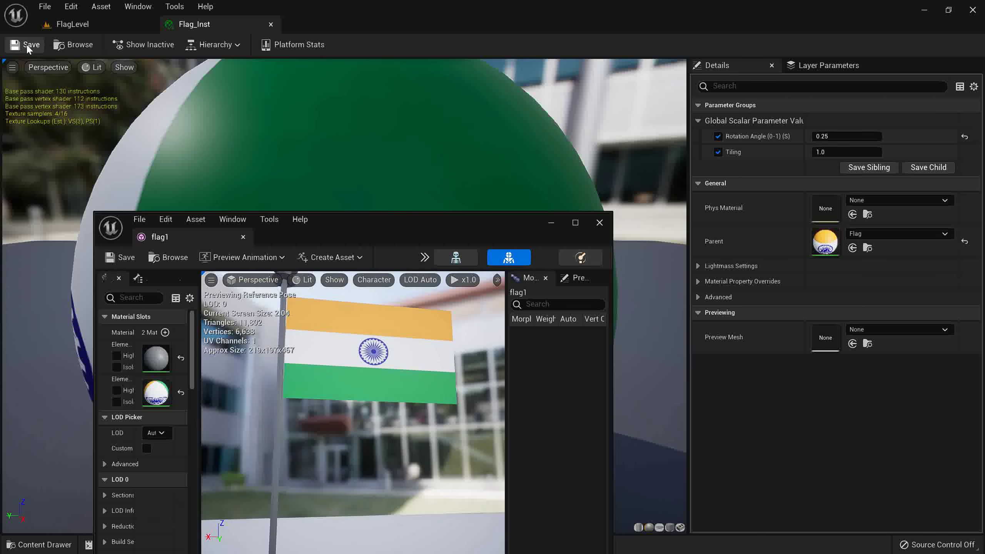
click(270, 24)
drag(312, 232, 230, 29)
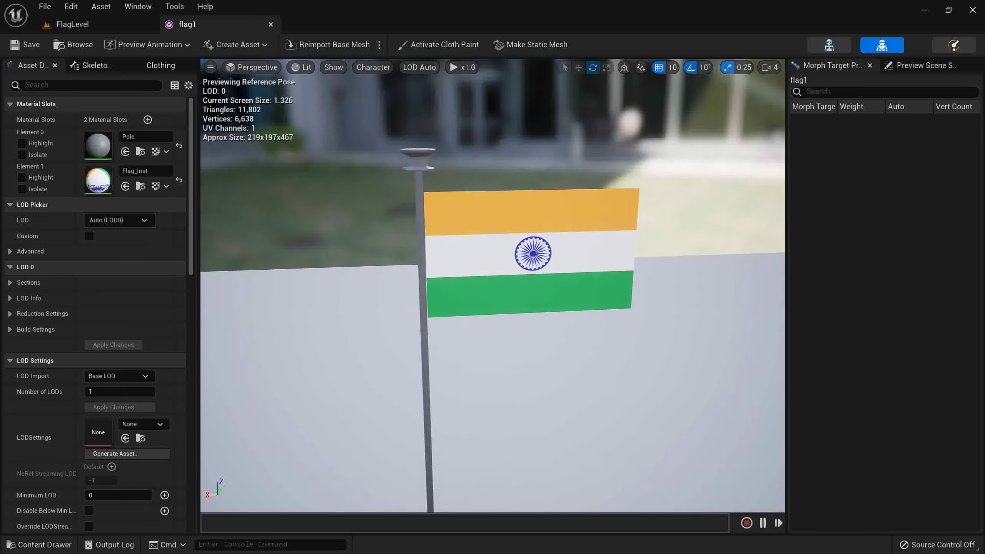
Step: Show the Clothing settings of the flag1 mesh
click(124, 62)
click(150, 62)
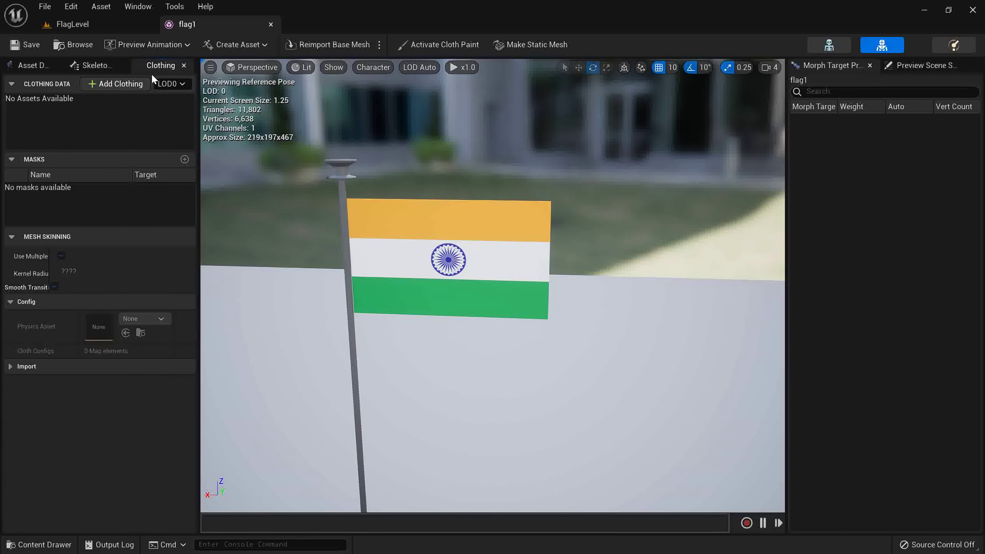
Step: Close the Clothing panel and reopen it in the flag1 editor
click(184, 66)
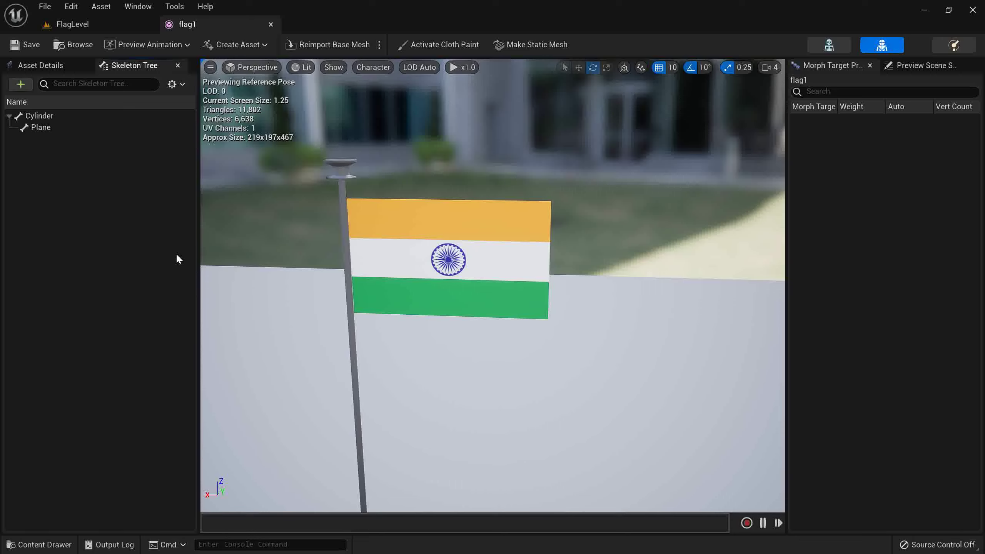
mouse_move(326, 240)
mouse_down()
mouse_move(302, 238)
mouse_move(326, 240)
mouse_up()
click(138, 6)
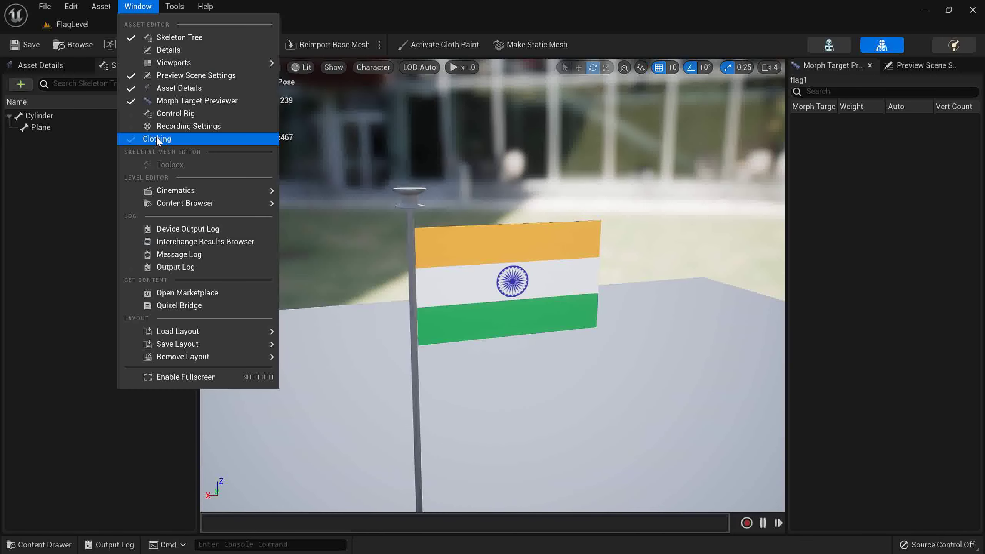
click(138, 136)
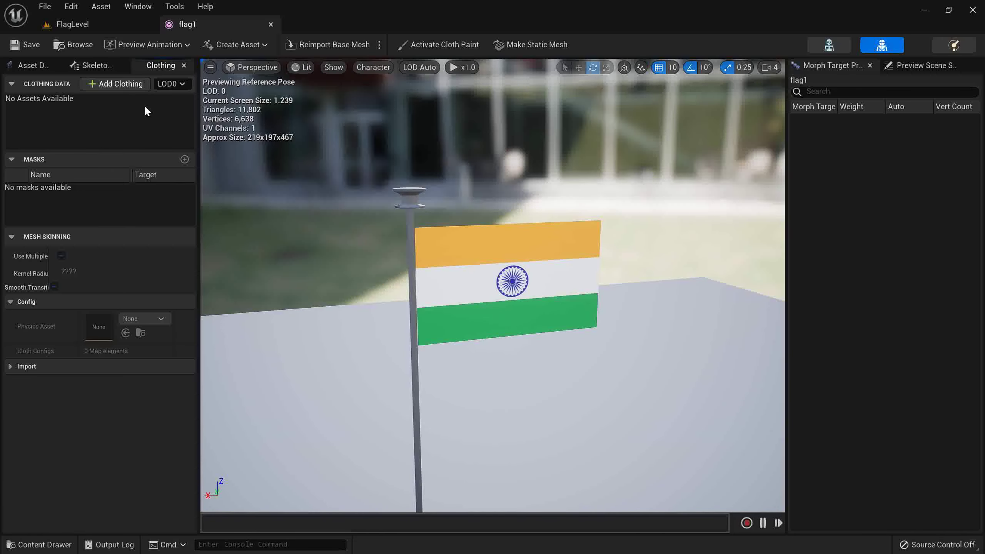
Step: Try switching cloth painting on and off for the flag1 mesh while viewing the flag
click(418, 50)
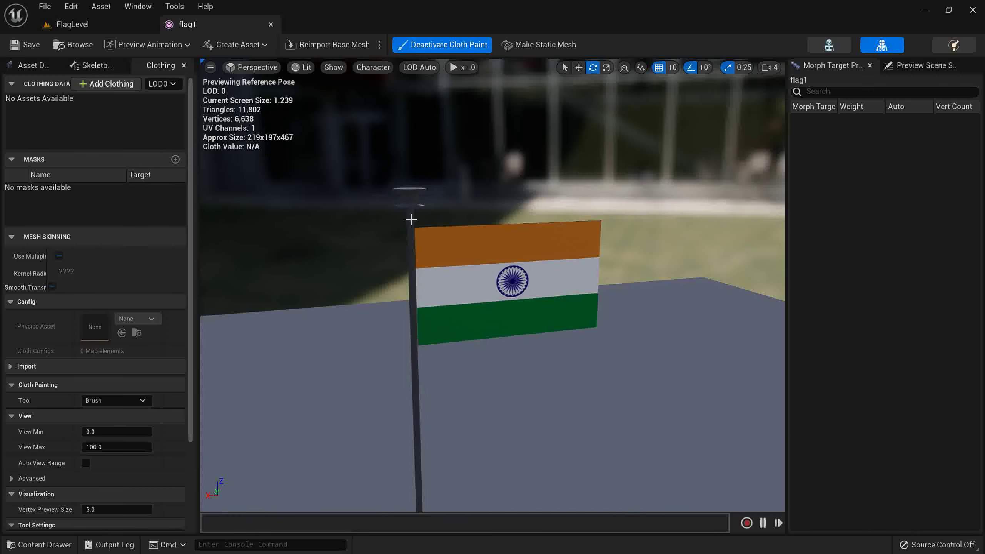
key(d)
right_drag(318, 220, 300, 220)
click(419, 48)
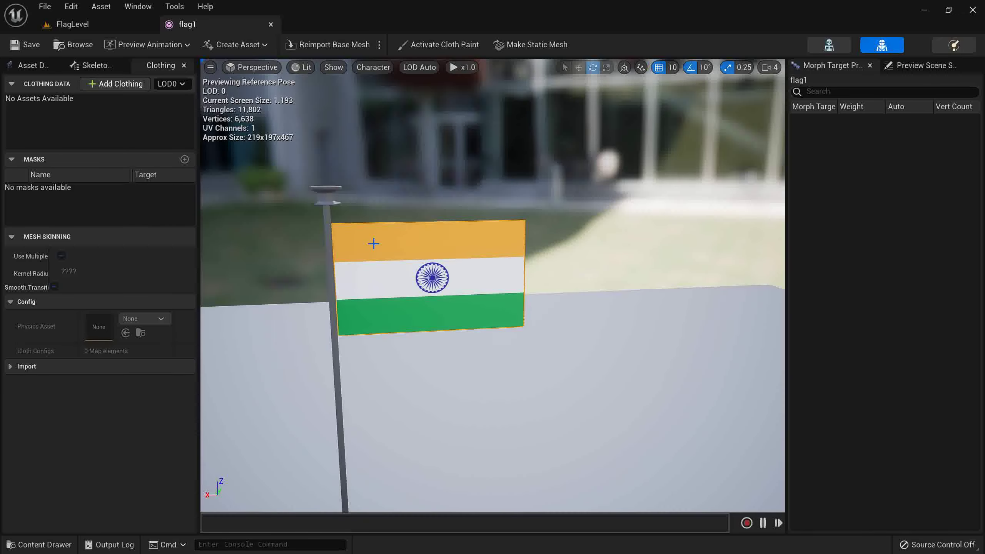
click(422, 45)
click(422, 45)
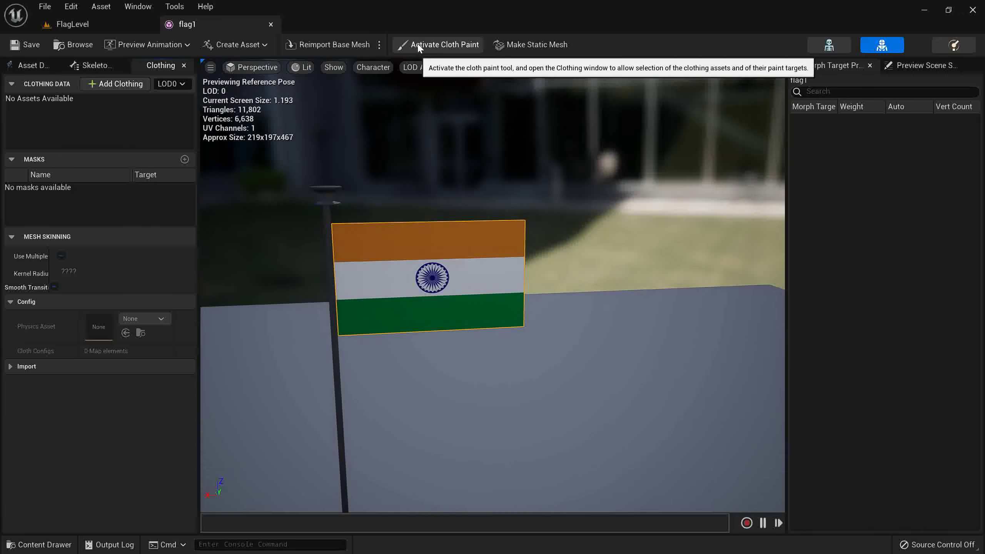
Step: Create clothing data named flag1_Clothing from the flag's mesh section, using flag1_PhysicsAsset for collision
right_click(362, 247)
mouse_move(446, 309)
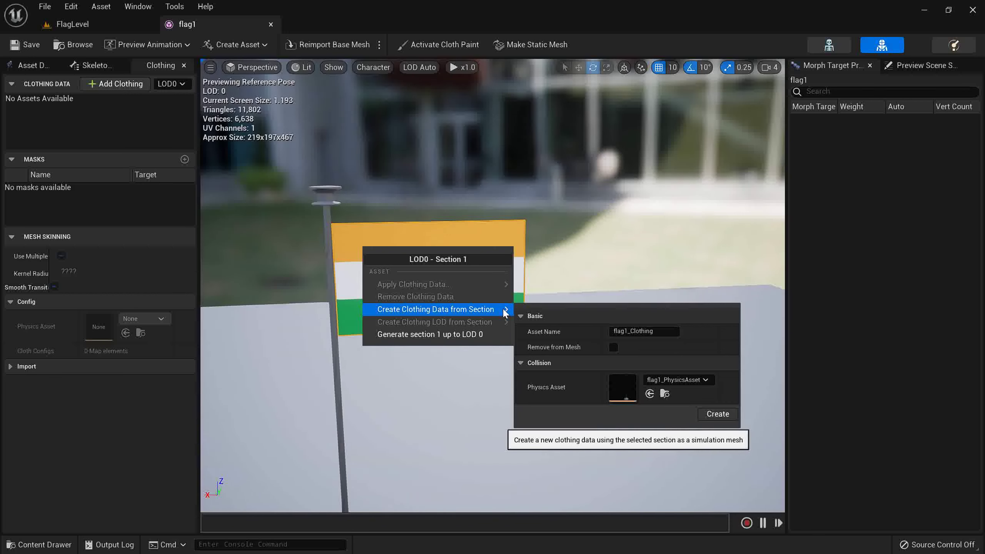
click(717, 413)
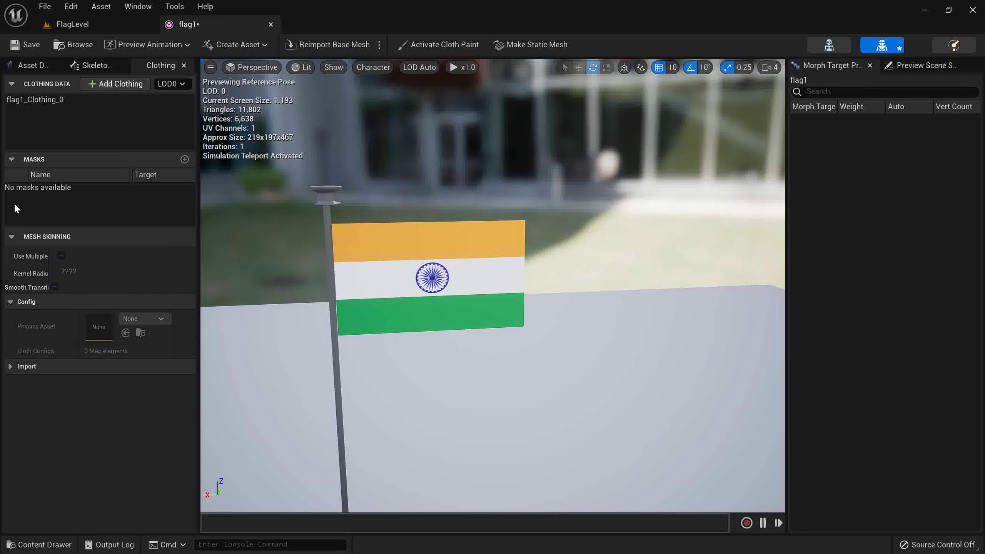
Step: Apply the flag1_Clothing_0 clothing data to the flag's mesh section and save the flag1 mesh
click(35, 100)
right_click(384, 247)
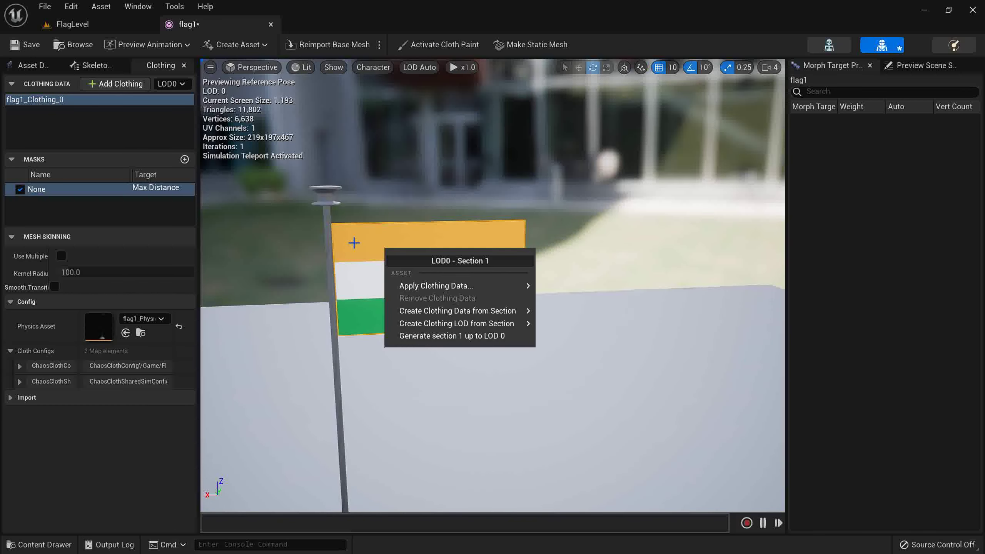
mouse_move(436, 285)
click(582, 305)
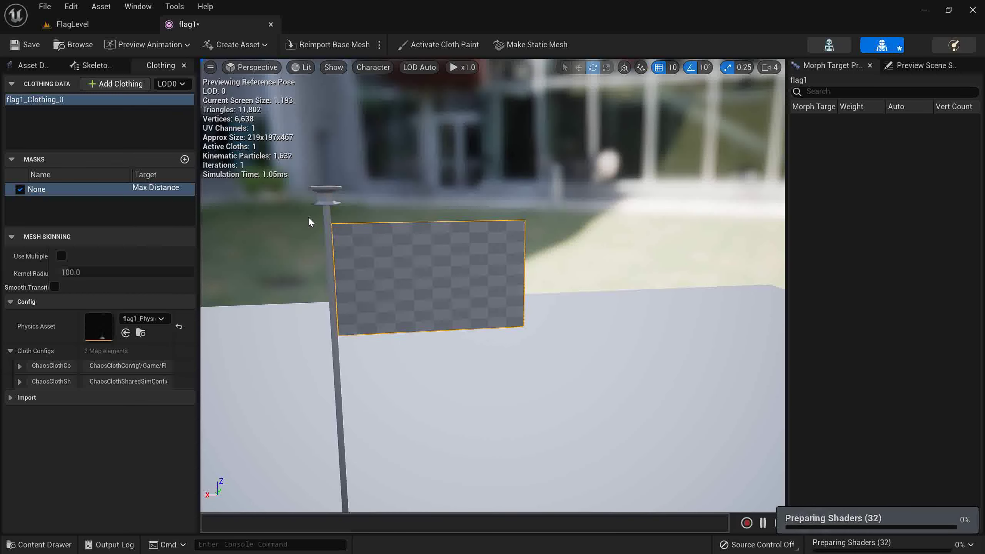
mouse_move(305, 223)
right_down()
mouse_move(286, 232)
mouse_move(292, 222)
right_up()
key(w)
key(a)
key(d)
key(s)
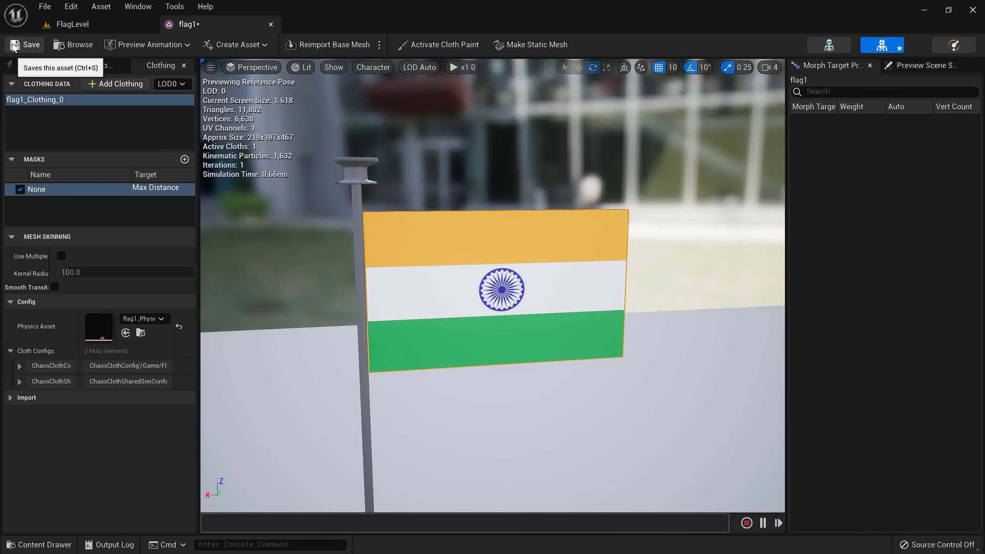
click(24, 44)
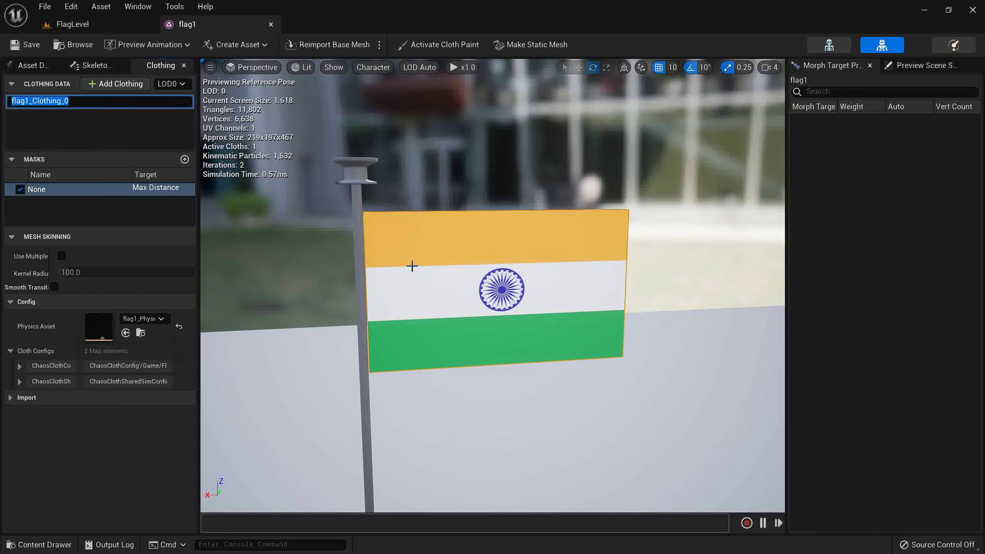
Step: Paint the flag cloth with value 100 on all but the strip along the pole, then end cloth painting to preview the simulation
click(431, 45)
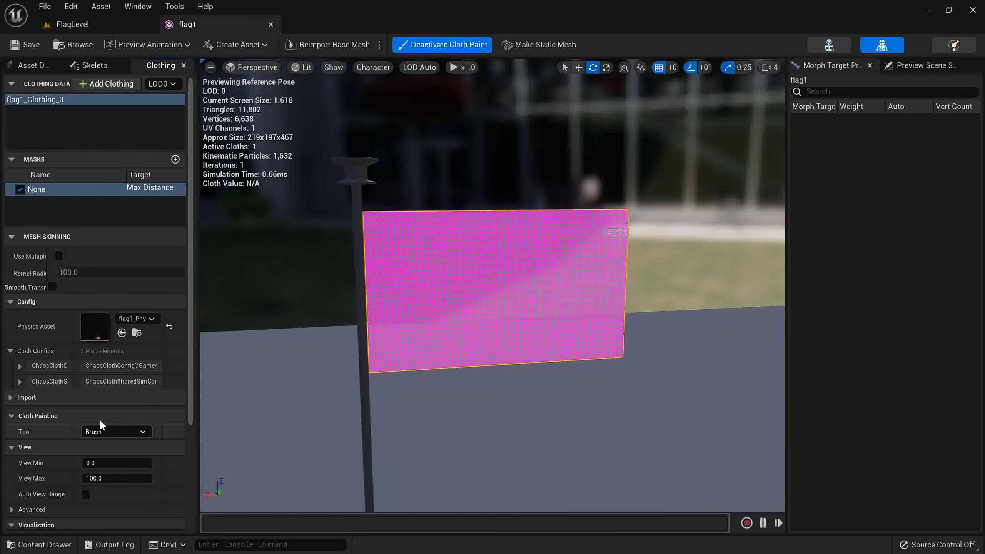
scroll(97, 481, down, 5)
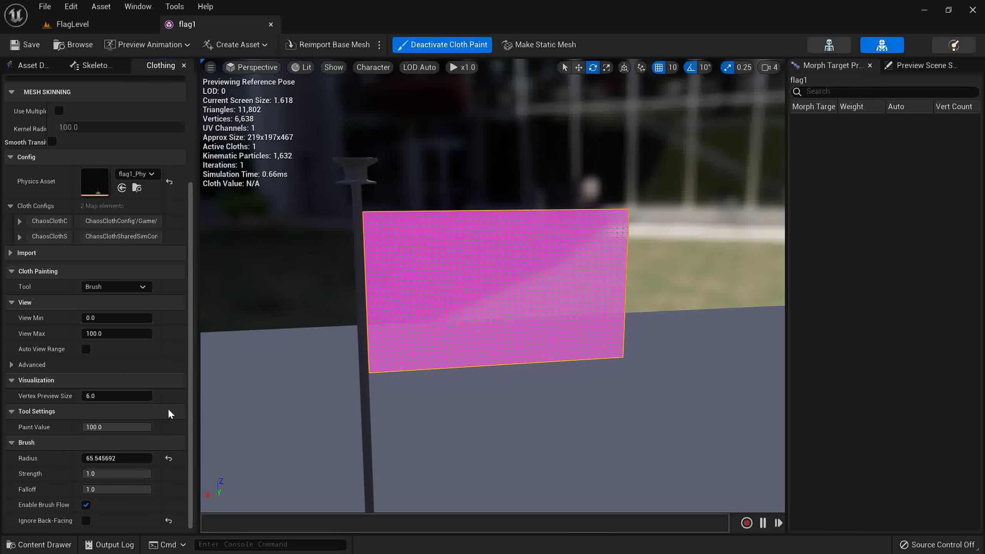
mouse_move(574, 279)
mouse_down()
mouse_move(545, 283)
mouse_move(479, 248)
mouse_move(484, 368)
mouse_move(477, 229)
mouse_up()
alt+drag(475, 353, 445, 280)
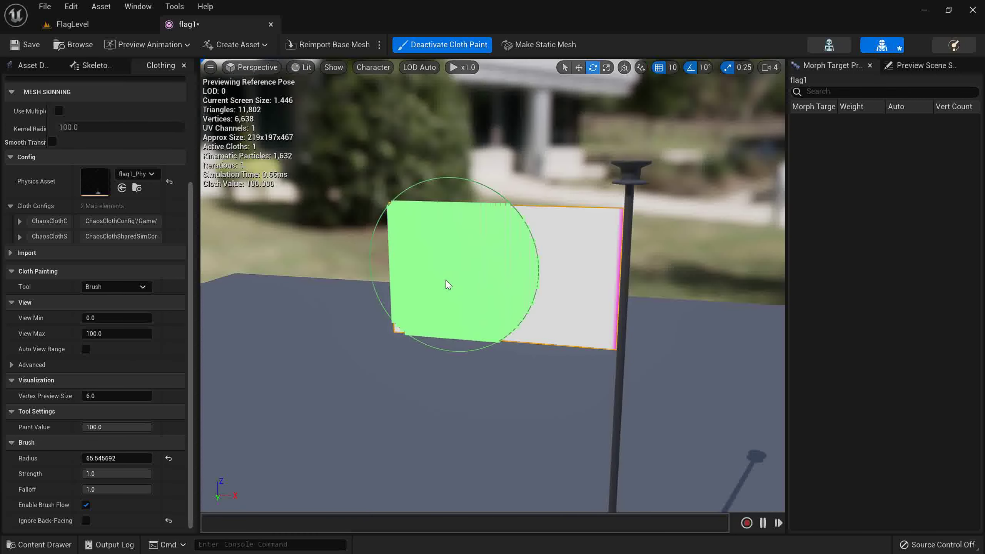
mouse_move(524, 215)
alt+mouse_down()
mouse_move(451, 340)
mouse_move(438, 193)
alt+mouse_up()
click(433, 46)
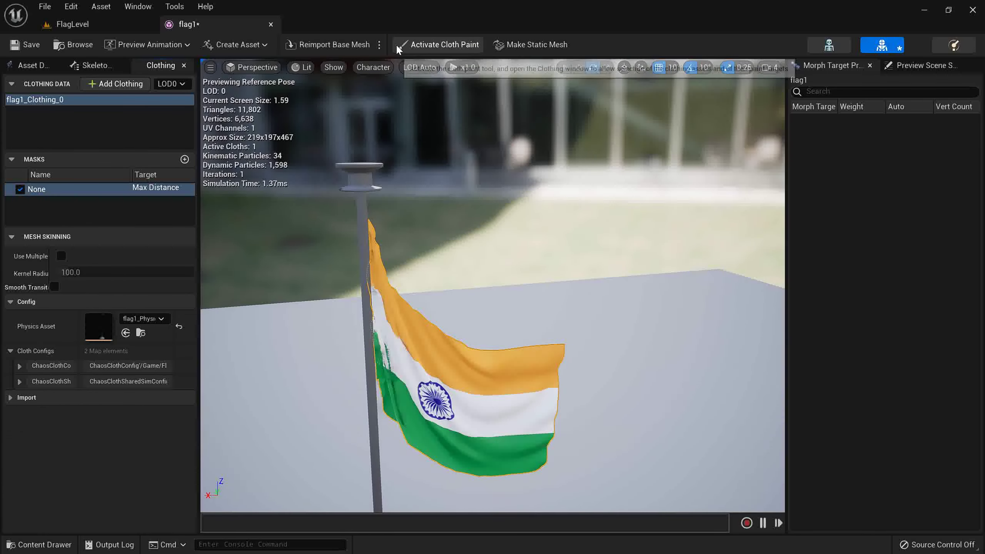
Step: Set the cloth Paint Value to 500 and repaint the flag, leaving the strip along the pole unpainted
click(407, 45)
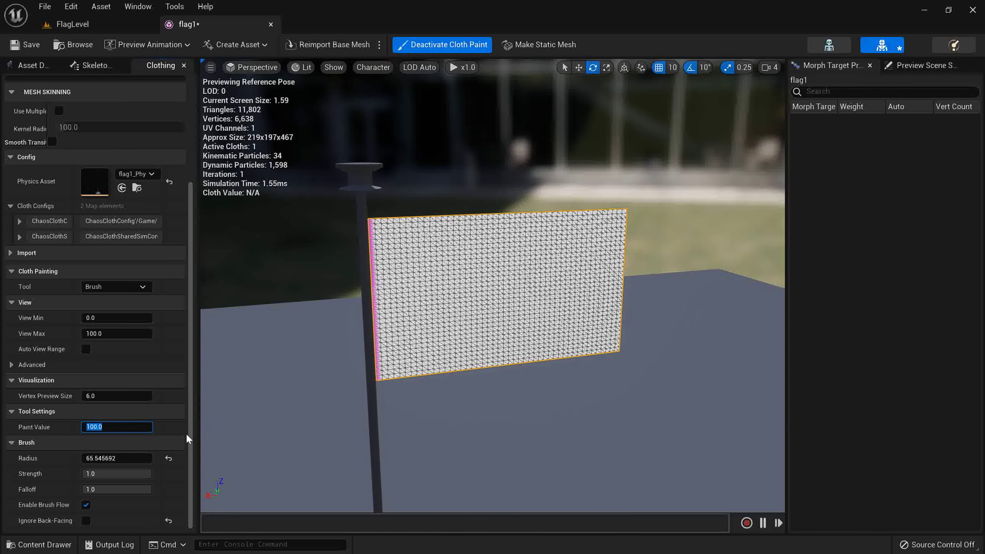
text(500)
key(Return)
click(564, 303)
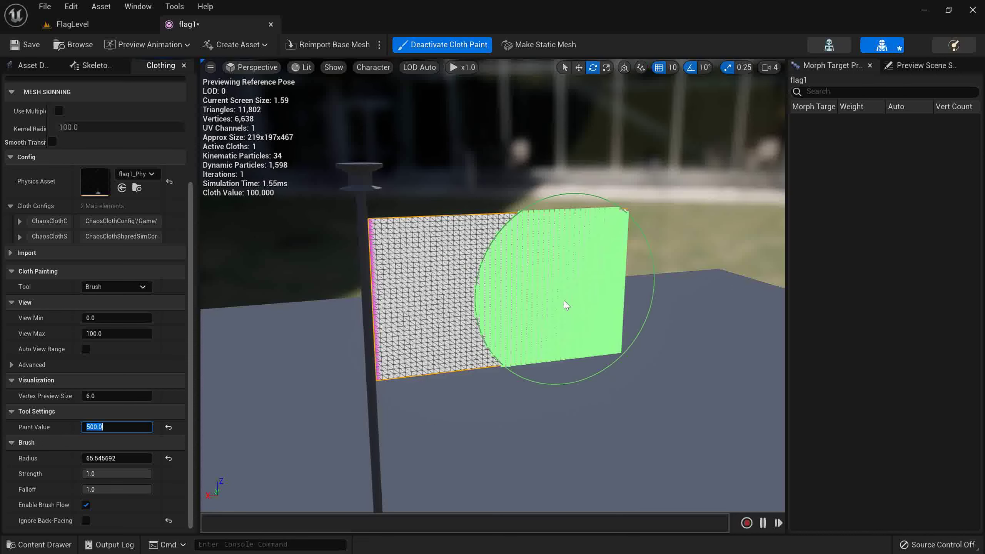
mouse_move(593, 297)
mouse_down()
mouse_move(446, 248)
mouse_move(486, 242)
mouse_move(482, 278)
mouse_up()
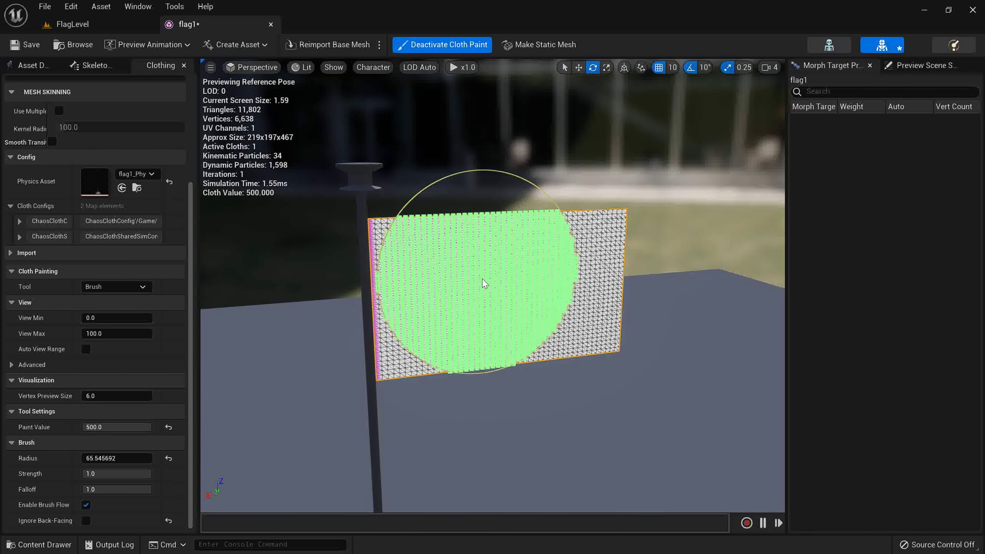
alt+drag(493, 240, 428, 289)
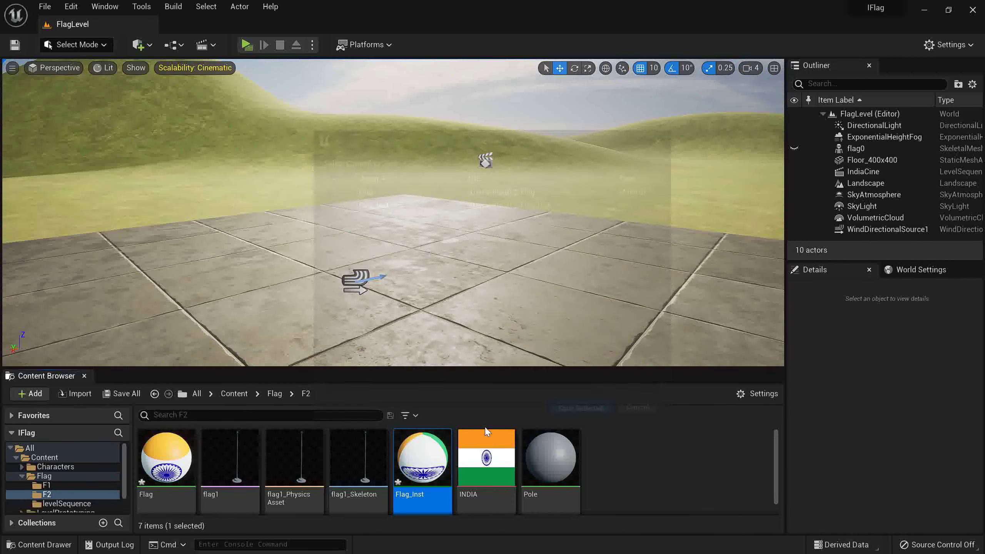
Step: Make the Flag material Two Sided, then save and close it
double_click(166, 458)
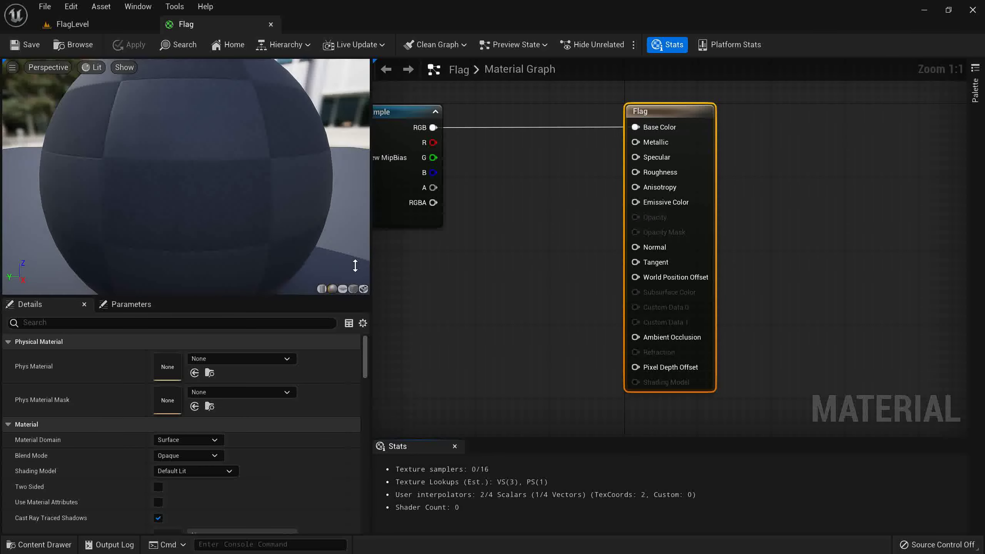
scroll(86, 448, up, 2)
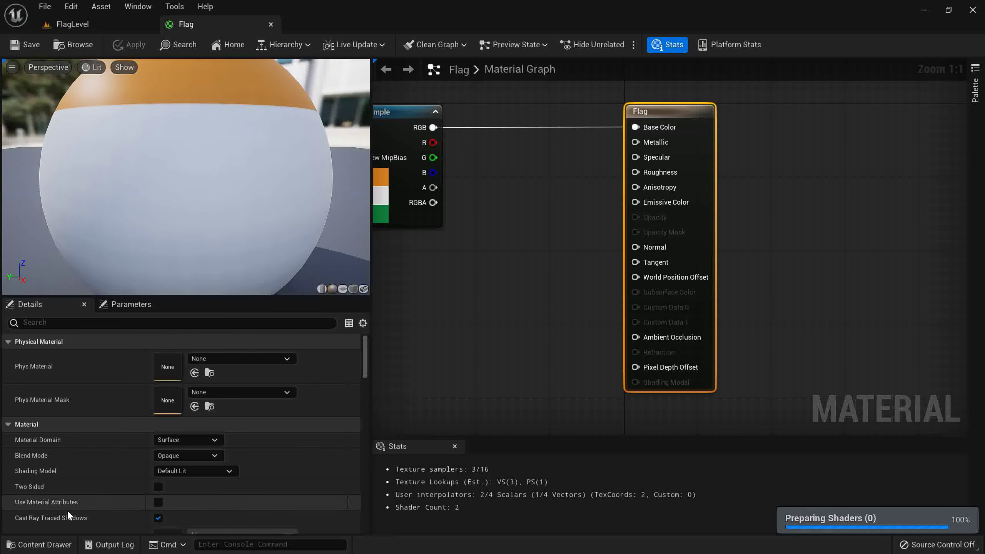
click(158, 487)
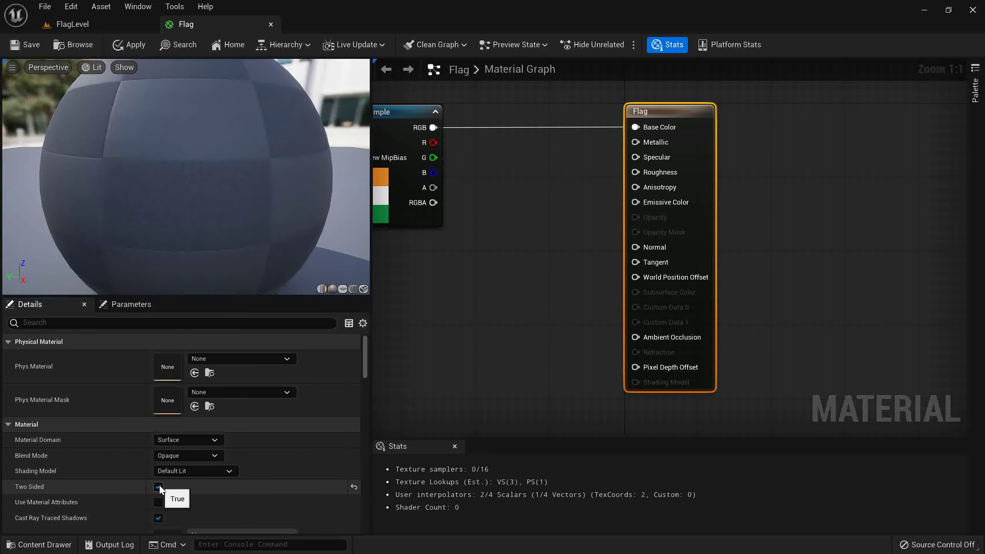
key(ctrl+s)
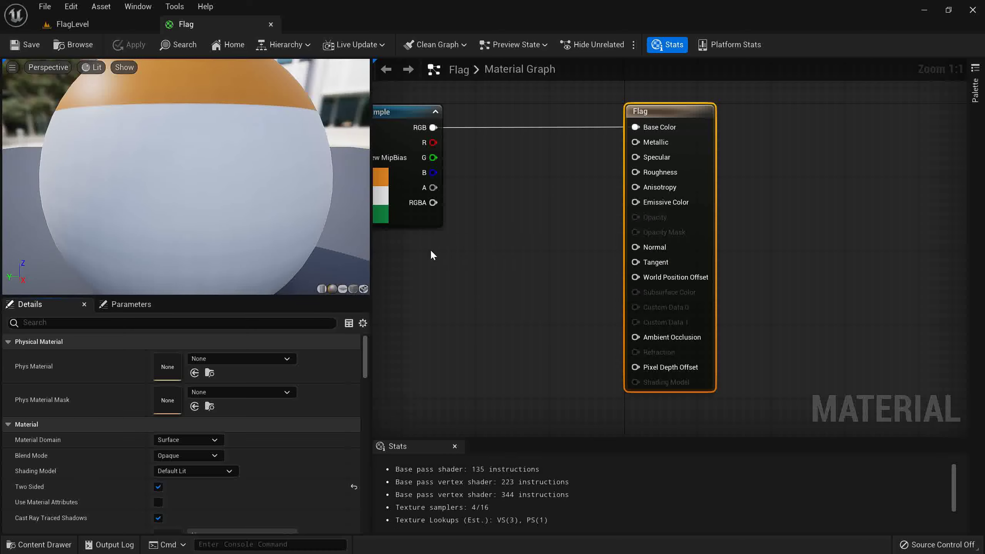
click(271, 25)
Step: Place the flag1 skeletal mesh from the F2 folder on the tiled floor in the level
drag(227, 437, 402, 297)
right_drag(402, 297, 429, 244)
click(370, 270)
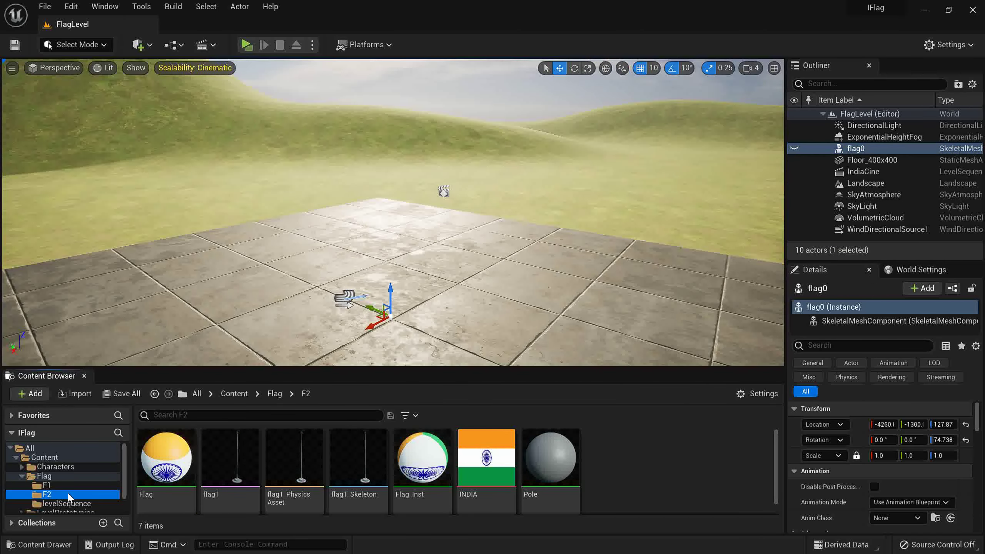
drag(230, 459, 417, 331)
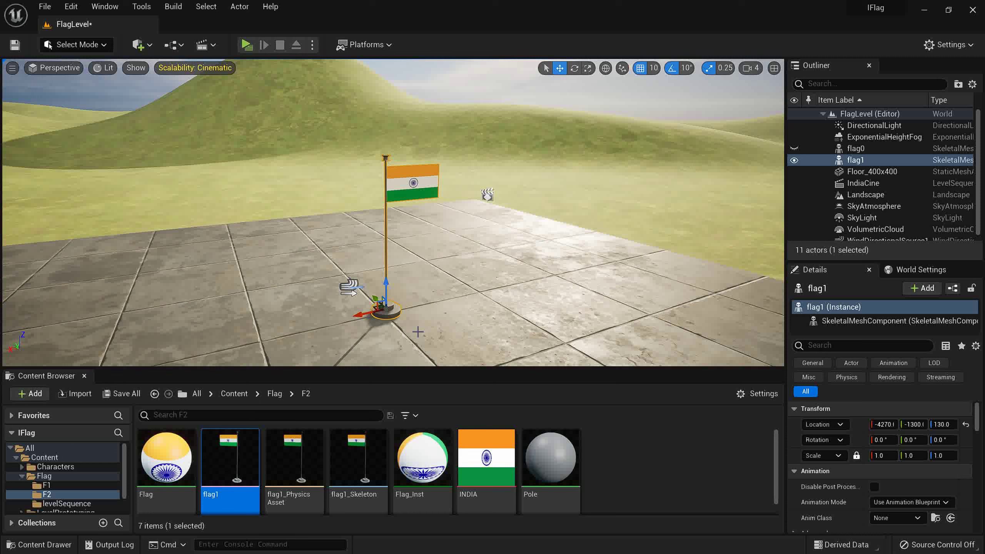
Step: Delete the existing wind source from the level and add a new Wind Directional Source beside the flag, pointing towards it
click(349, 286)
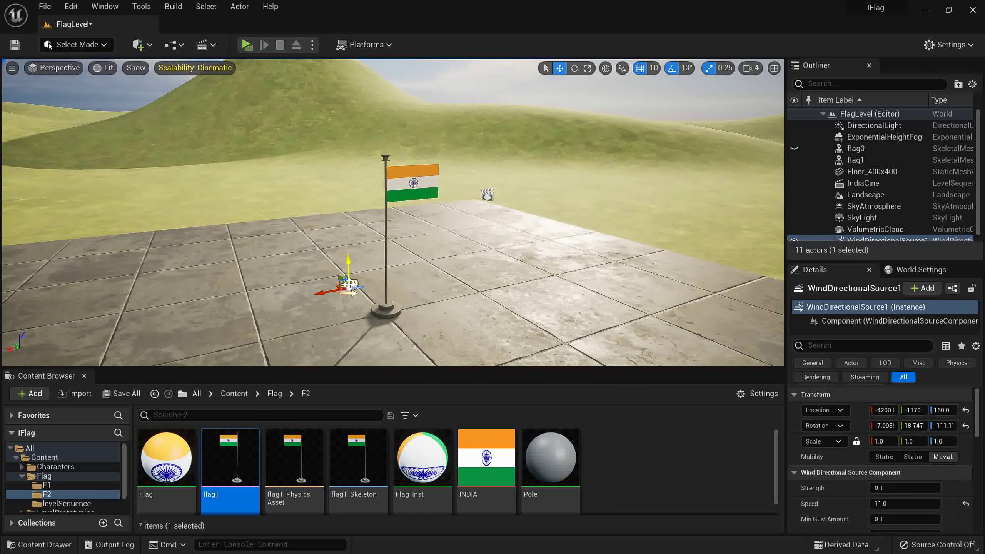
key(Delete)
click(138, 45)
mouse_move(175, 215)
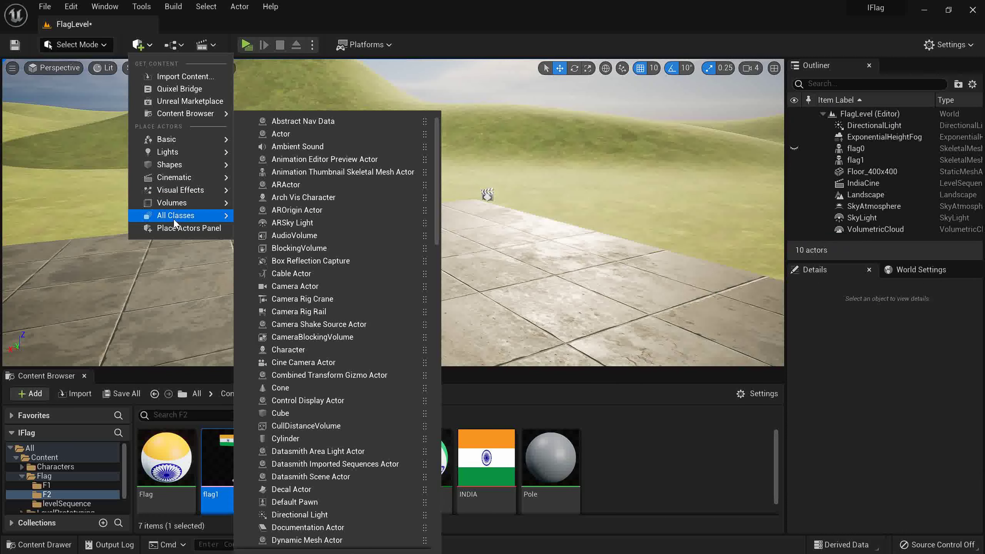
scroll(295, 194, down, 20)
scroll(288, 240, down, 8)
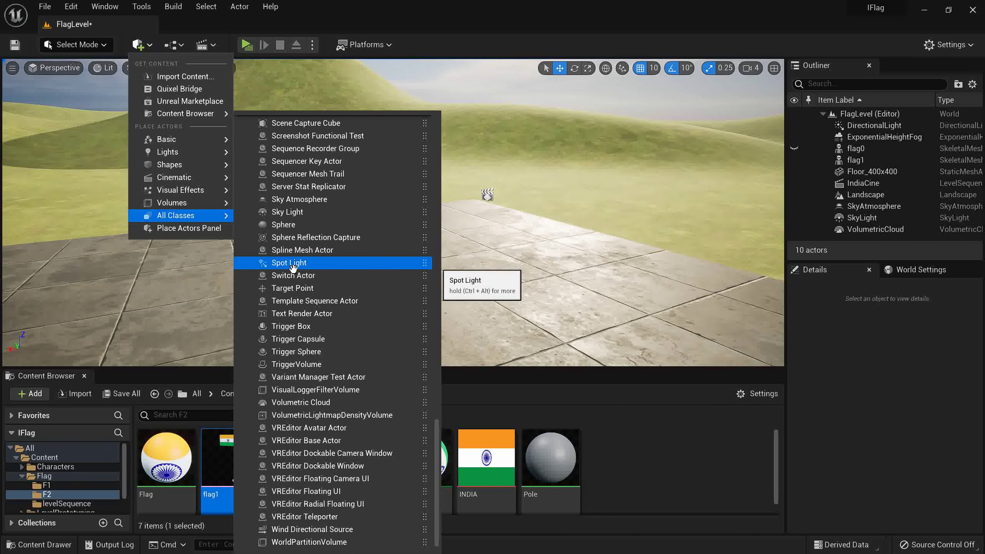
click(298, 529)
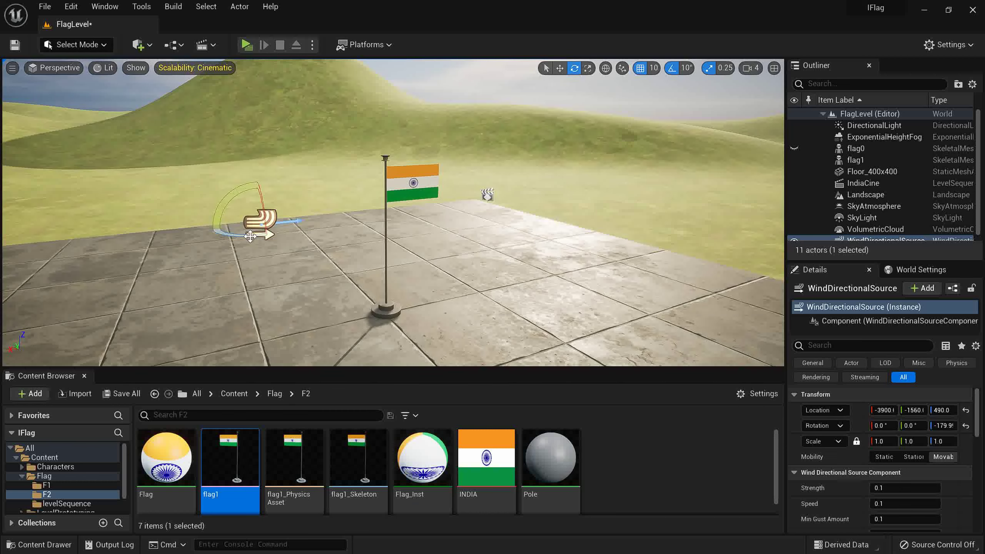
Step: Simulate the level to check how the flag reacts to the wind, then stop the simulation
right_drag(250, 236, 200, 213)
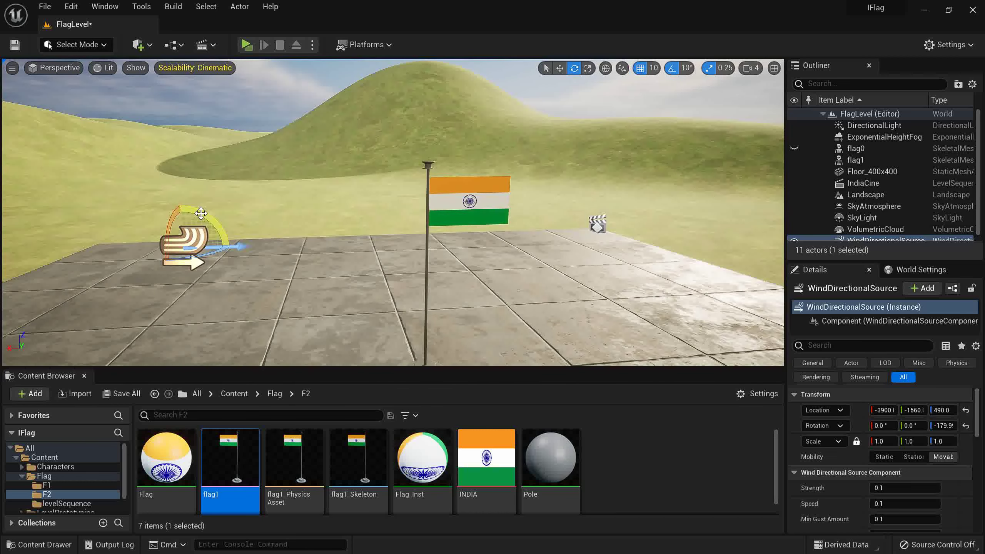
right_drag(299, 262, 342, 256)
click(312, 44)
click(343, 138)
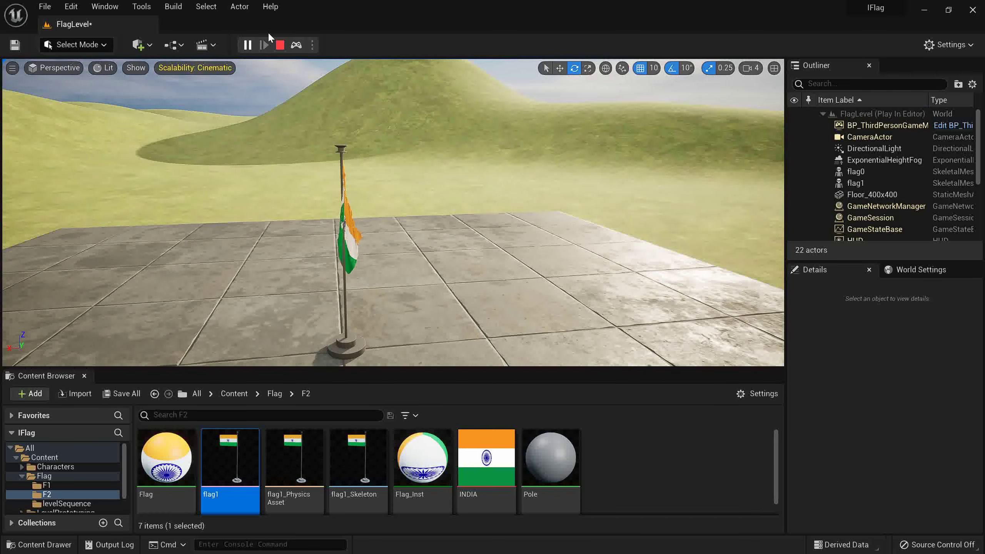
click(280, 45)
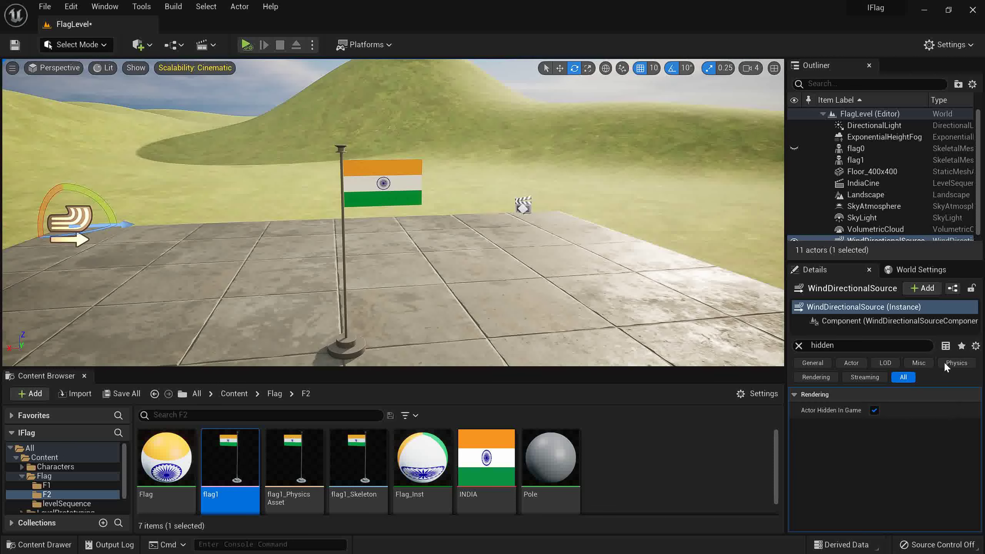
Step: Set the wind source's Speed to 11 and start simulating the level
click(798, 345)
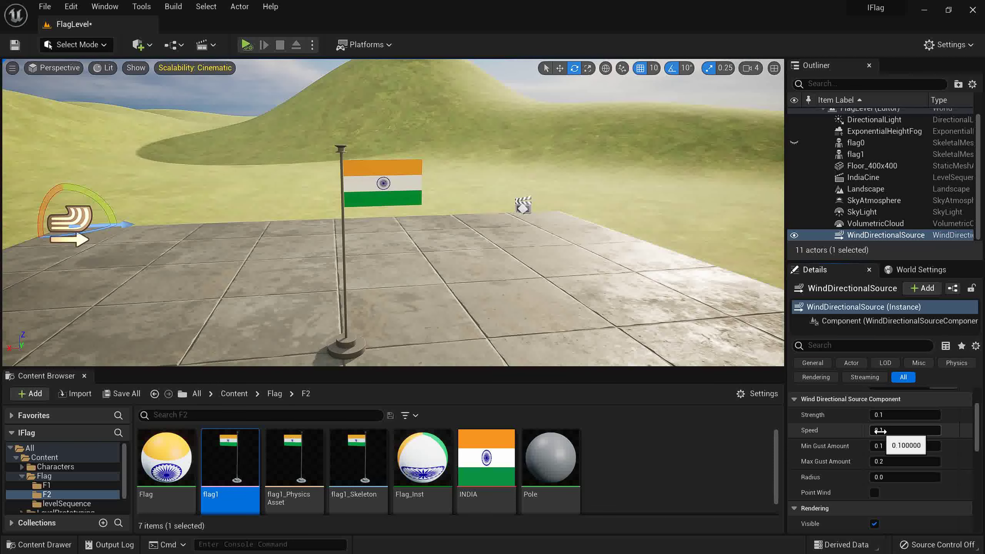
scroll(912, 430, up, 2)
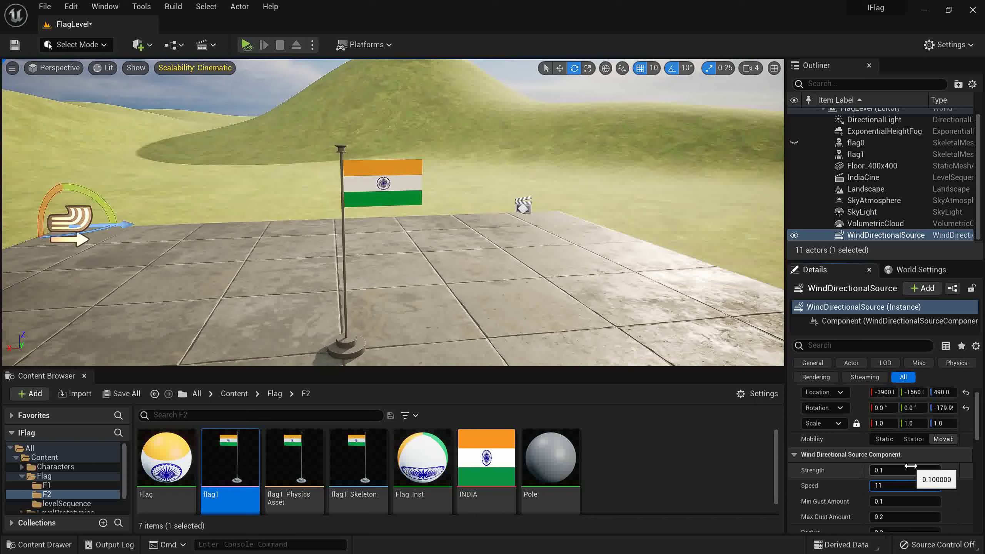
click(312, 45)
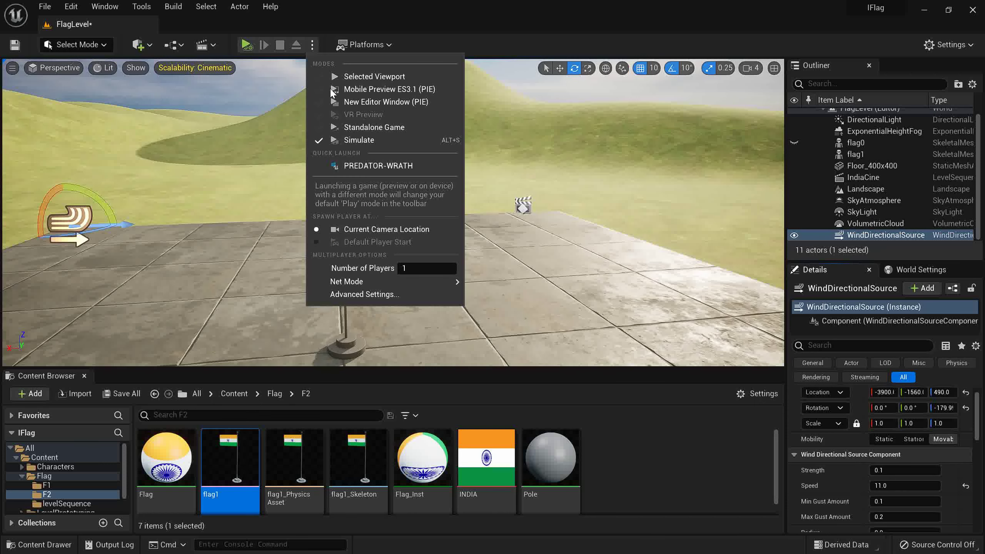
click(346, 141)
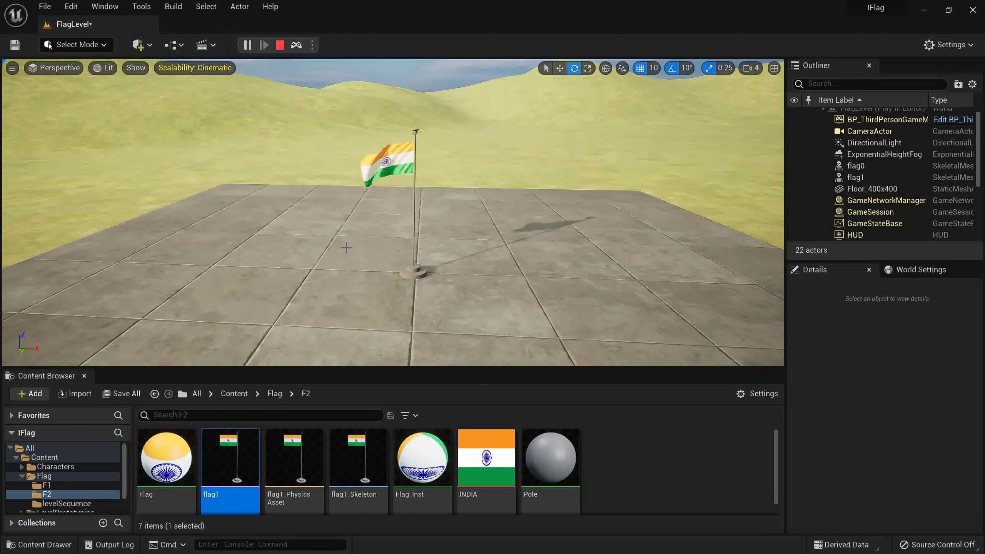
Step: Select the flag1 actor in the running simulation and save all modified content
click(420, 274)
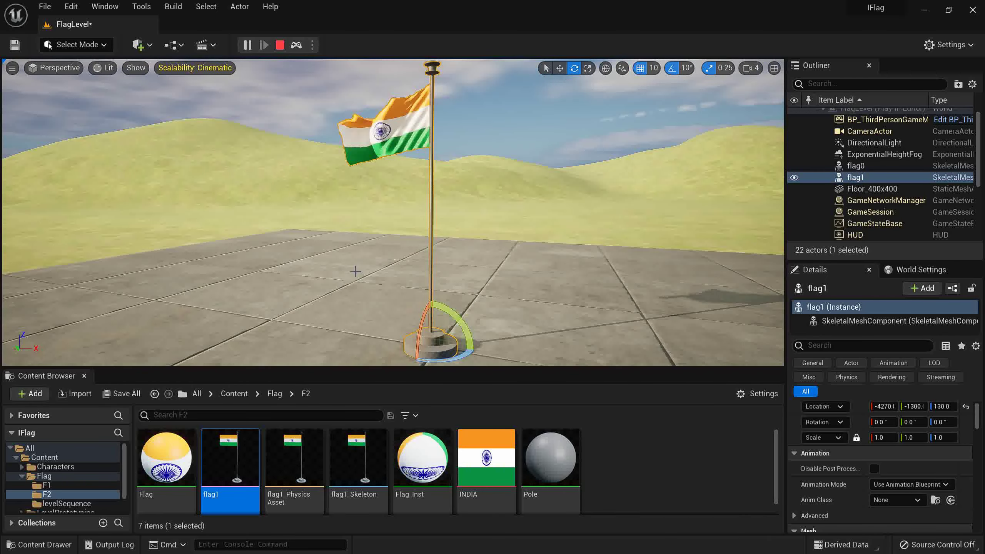
click(128, 399)
click(586, 412)
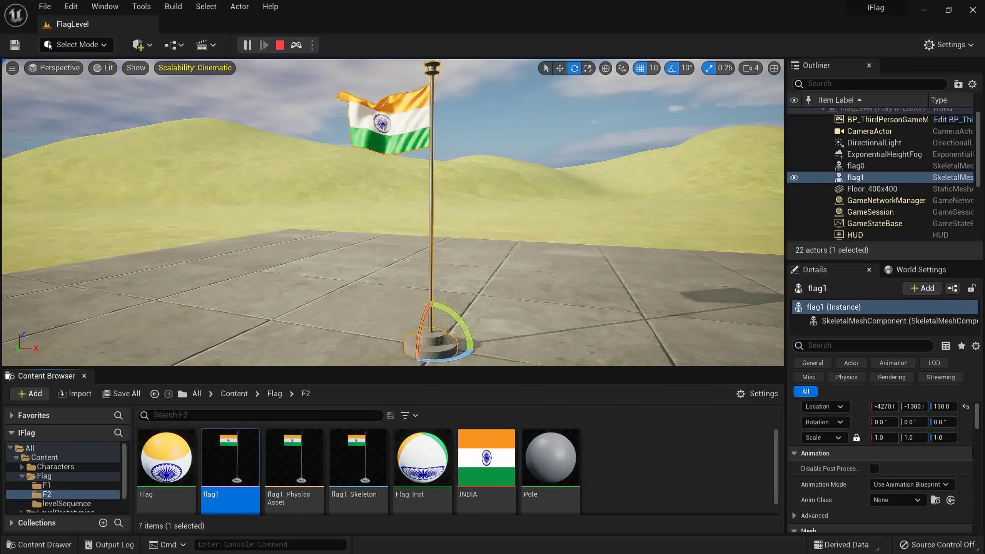
Step: Examine the waving flag from different sides in the full-screen viewport
key(F11)
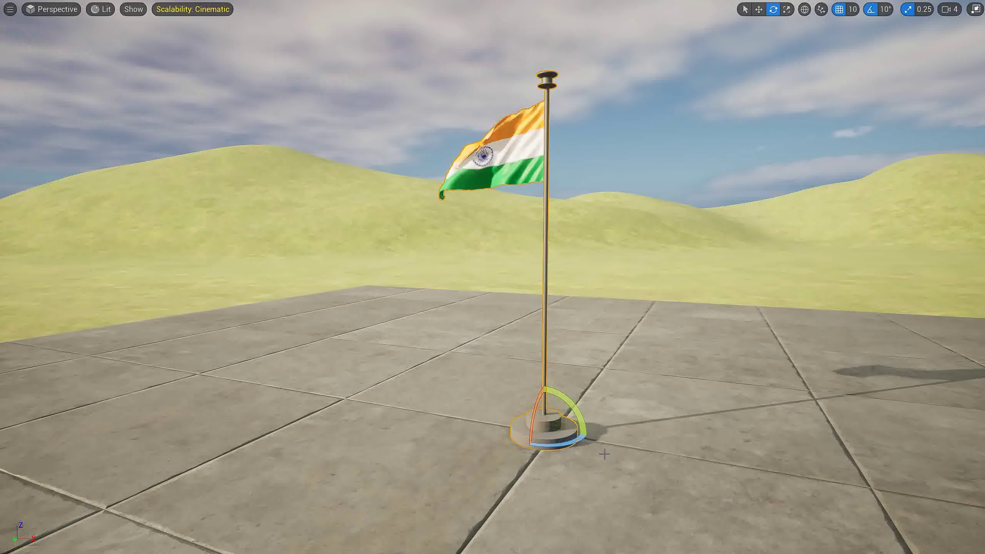
alt+drag(545, 467, 472, 466)
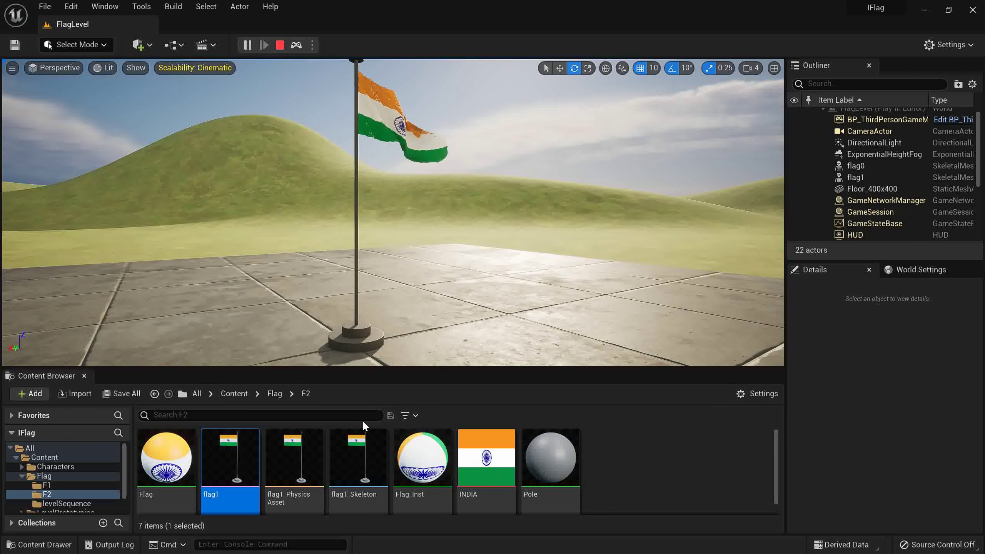
click(717, 462)
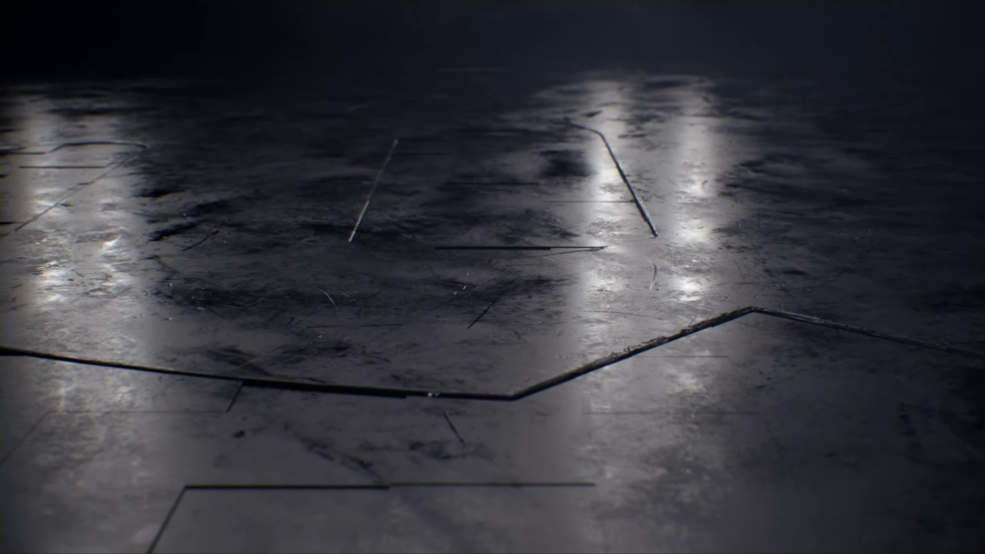